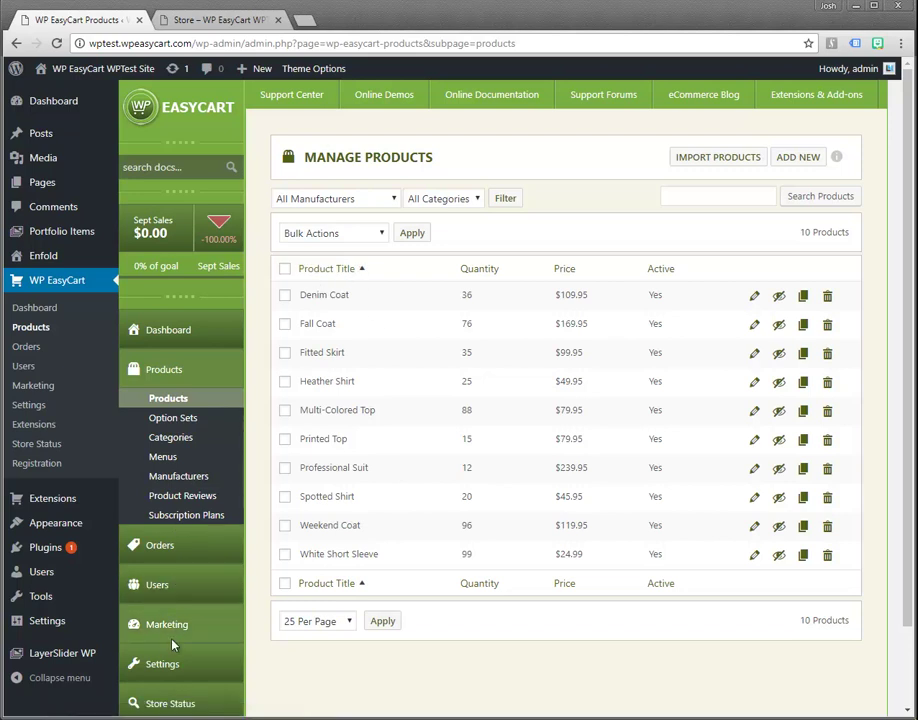
# Glance at the store settings, return to the product list, and open Denim Coat for editing.
pyautogui.click(162, 664)
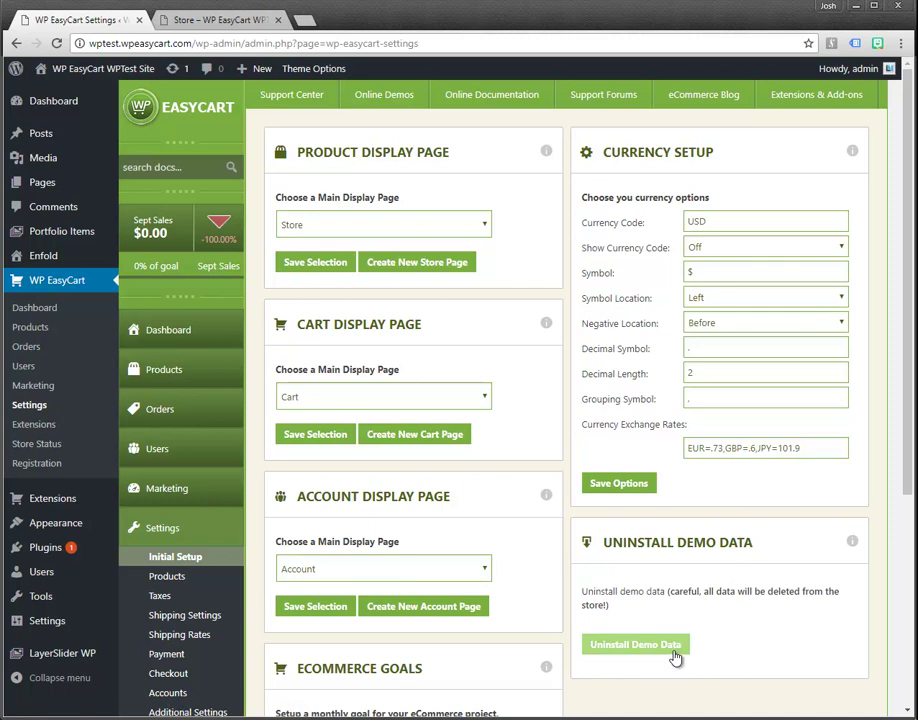
pyautogui.click(167, 371)
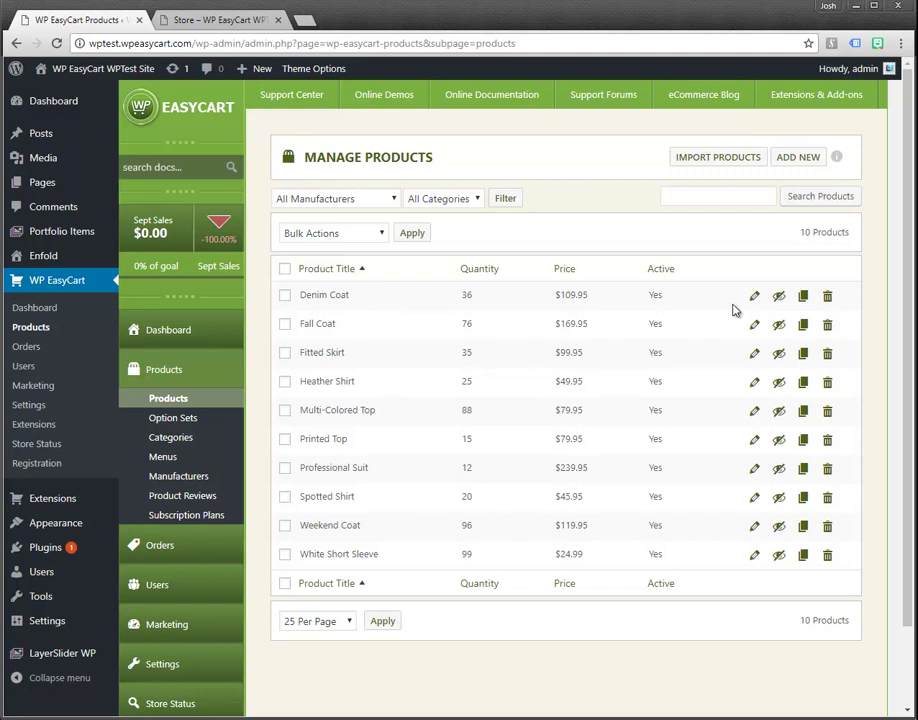
pyautogui.click(755, 297)
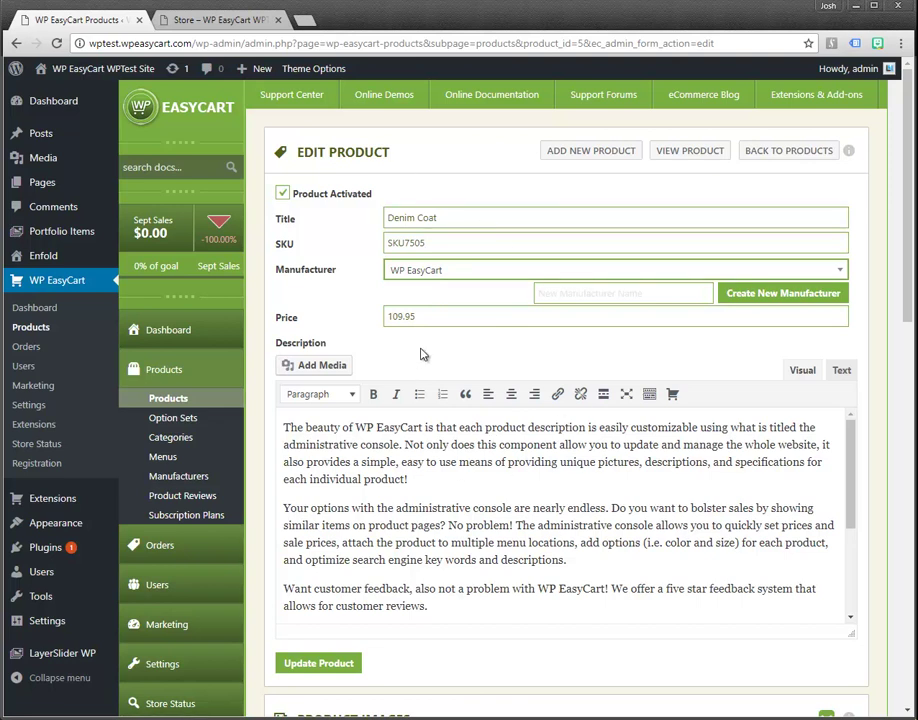
# Scroll through the Denim Coat's description editor.
pyautogui.scroll(-3, 421, 354)
pyautogui.scroll(-3, 617, 470)
pyautogui.scroll(-2, 617, 470)
pyautogui.scroll(-1, 783, 418)
pyautogui.moveTo(905, 377); pyautogui.dragTo(911, 298)
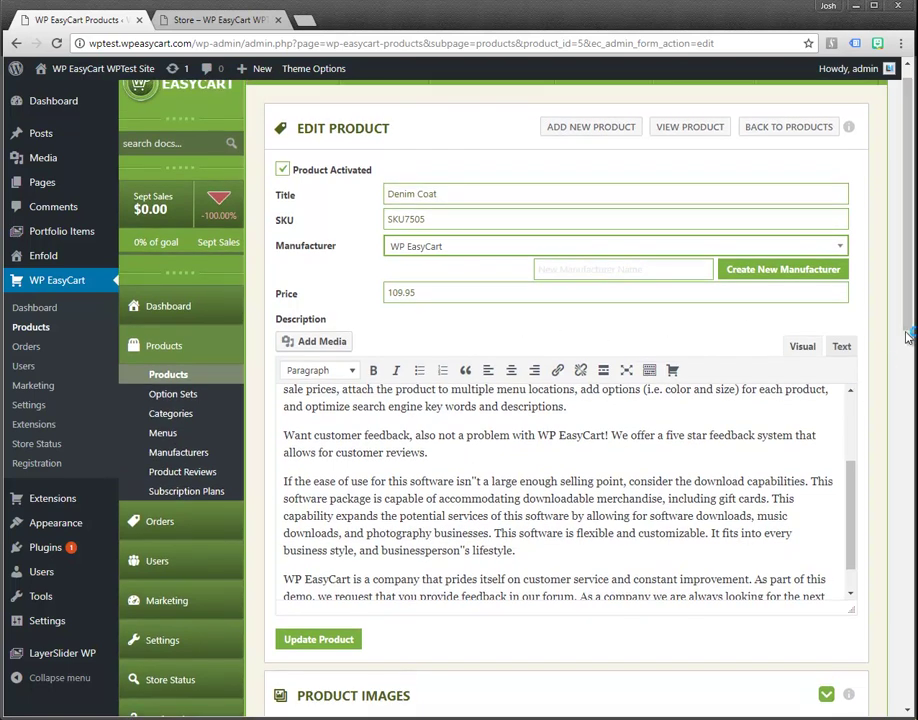
# Expand the Denim Coat's Product Images and Pricing Options sections.
pyautogui.moveTo(909, 312); pyautogui.dragTo(908, 424)
pyautogui.click(826, 388)
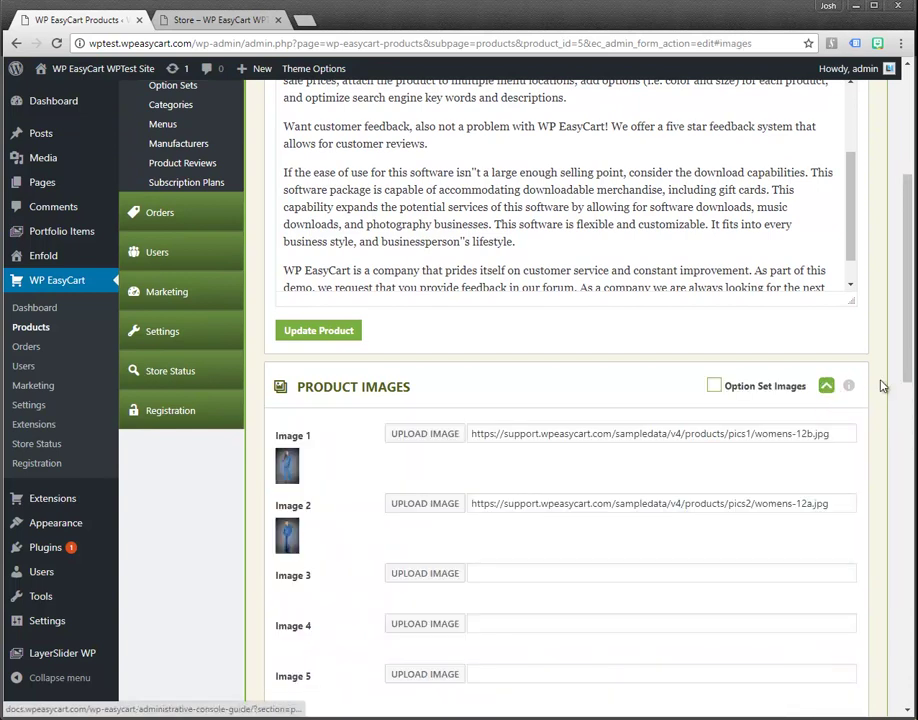
pyautogui.scroll(-1, 911, 386)
pyautogui.moveTo(911, 386); pyautogui.dragTo(910, 492)
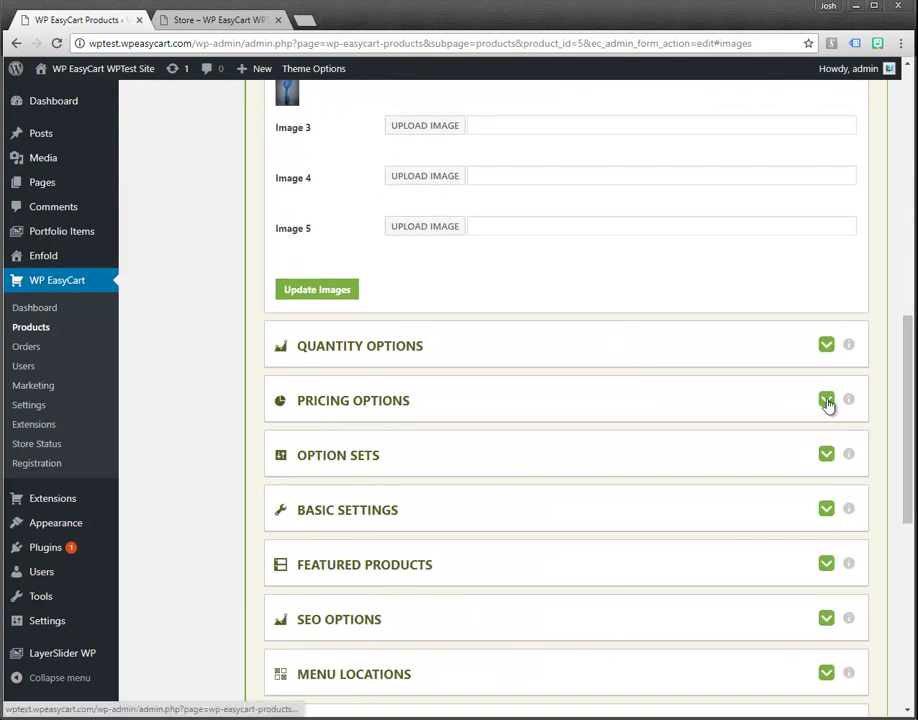
pyautogui.click(828, 400)
# Expand the Option Sets and Basic Settings sections and scroll through them.
pyautogui.moveTo(910, 408); pyautogui.dragTo(906, 568)
pyautogui.click(827, 370)
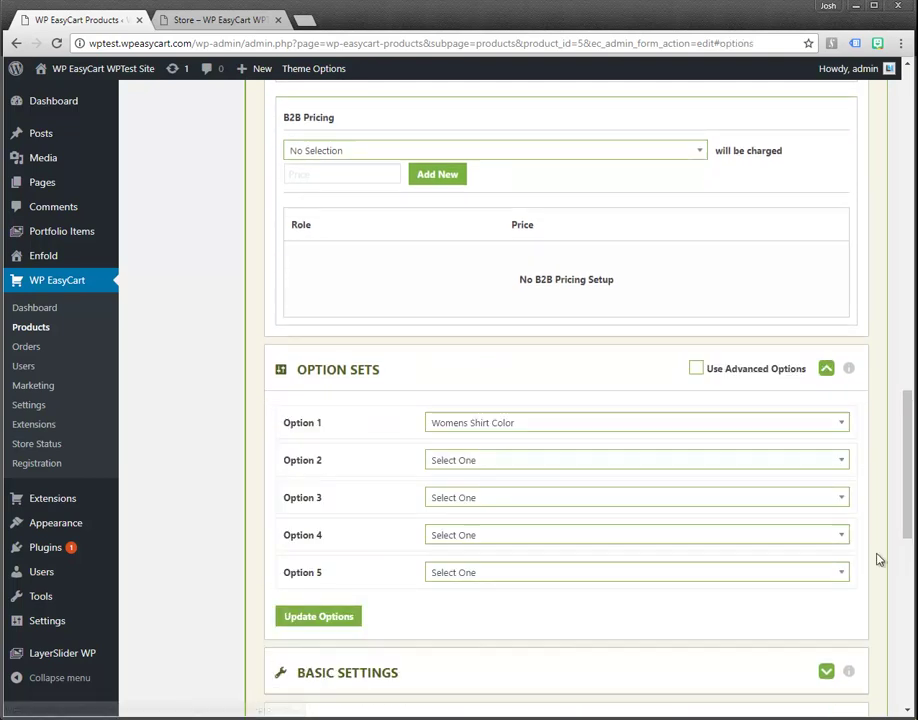
pyautogui.scroll(-4, 910, 515)
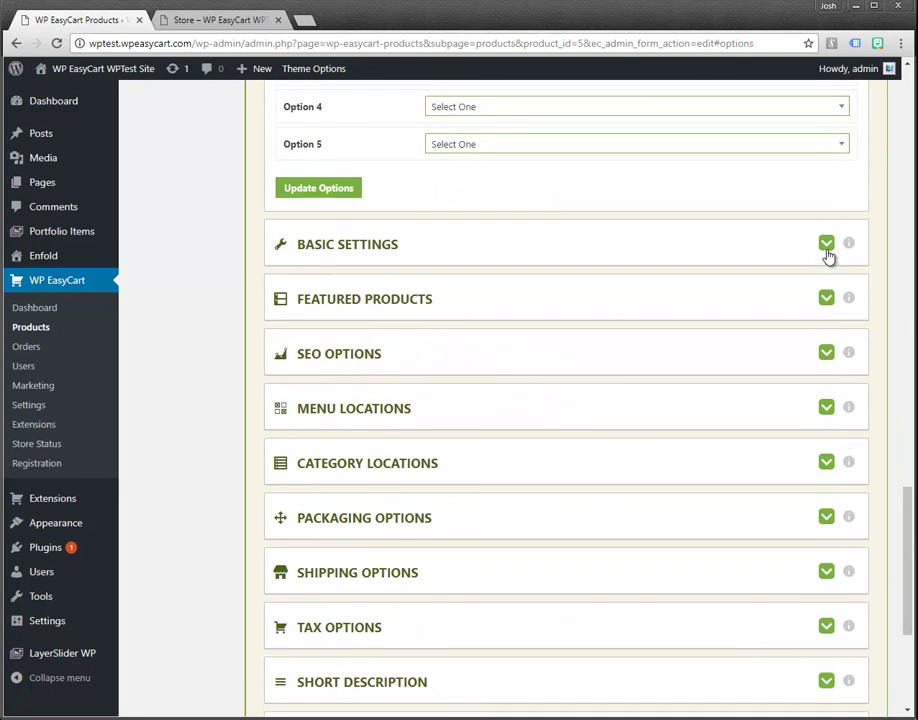
pyautogui.click(827, 245)
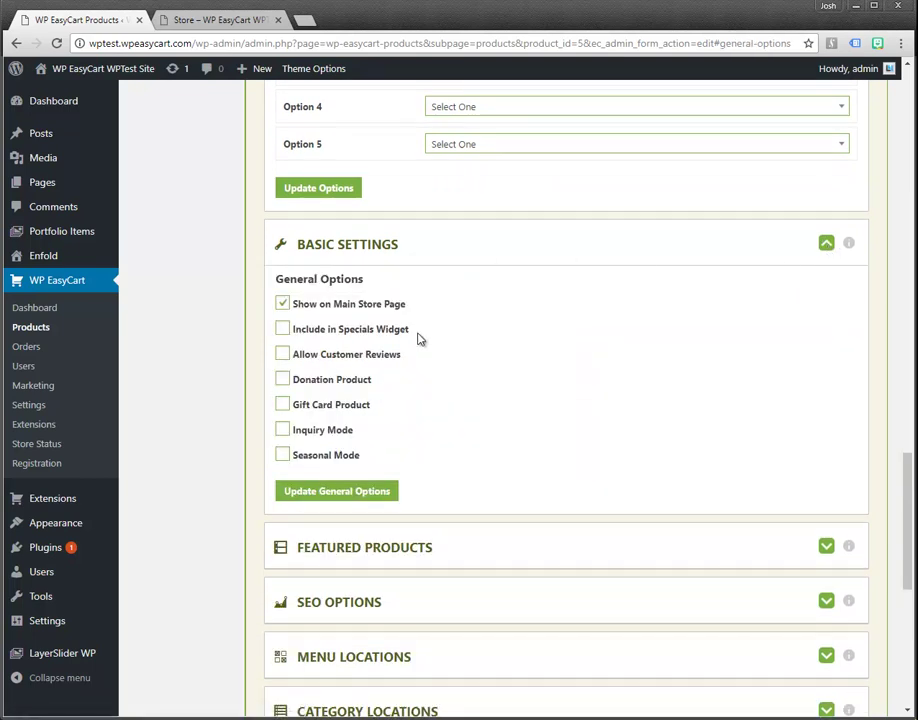
pyautogui.moveTo(907, 537); pyautogui.dragTo(907, 644)
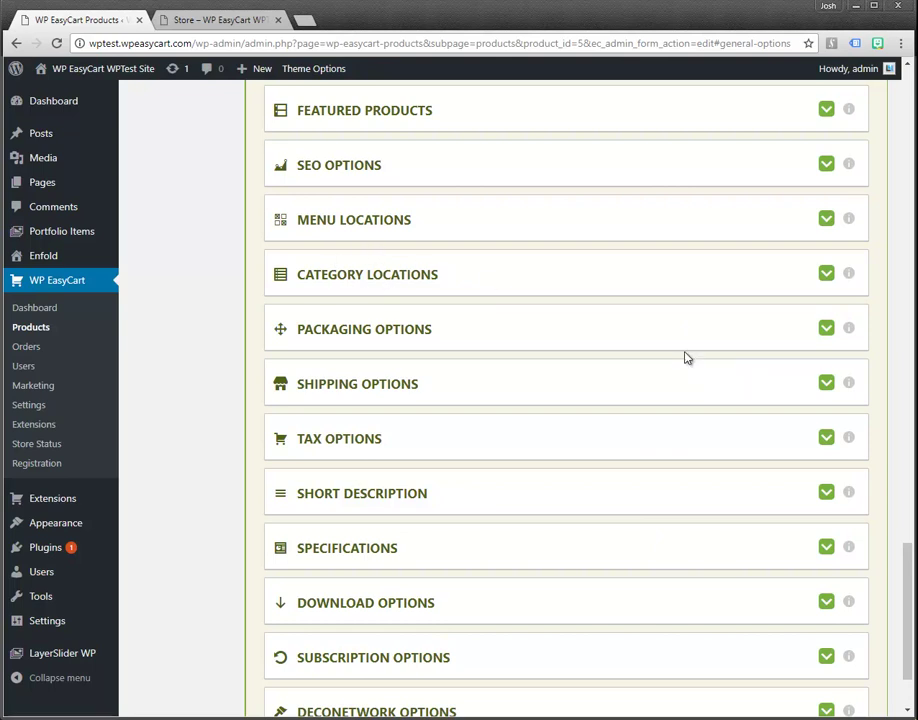
pyautogui.moveTo(908, 592); pyautogui.dragTo(908, 149)
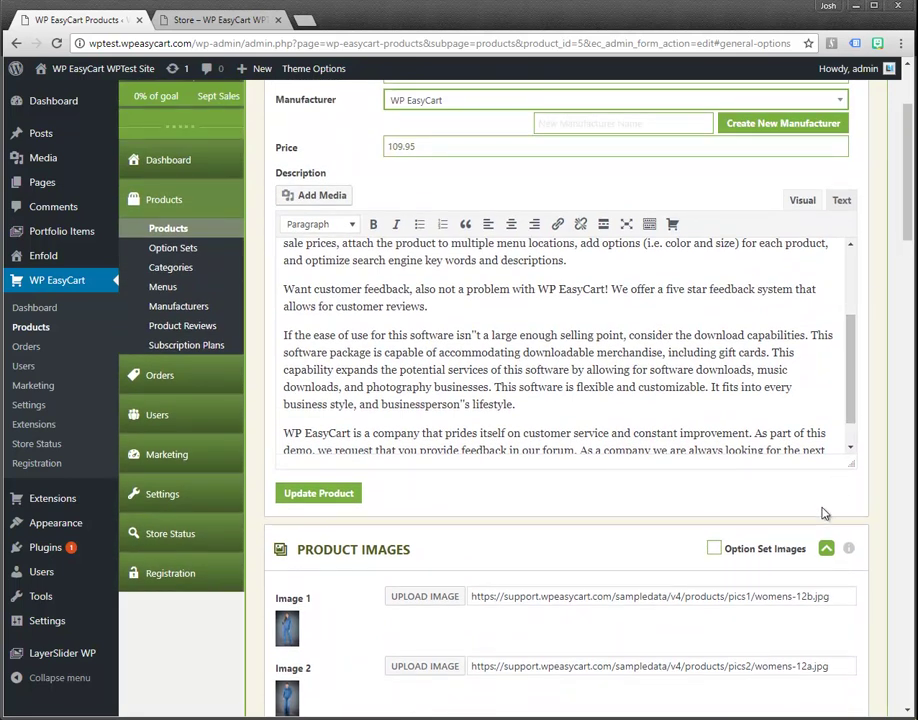
pyautogui.moveTo(906, 232); pyautogui.dragTo(895, 180)
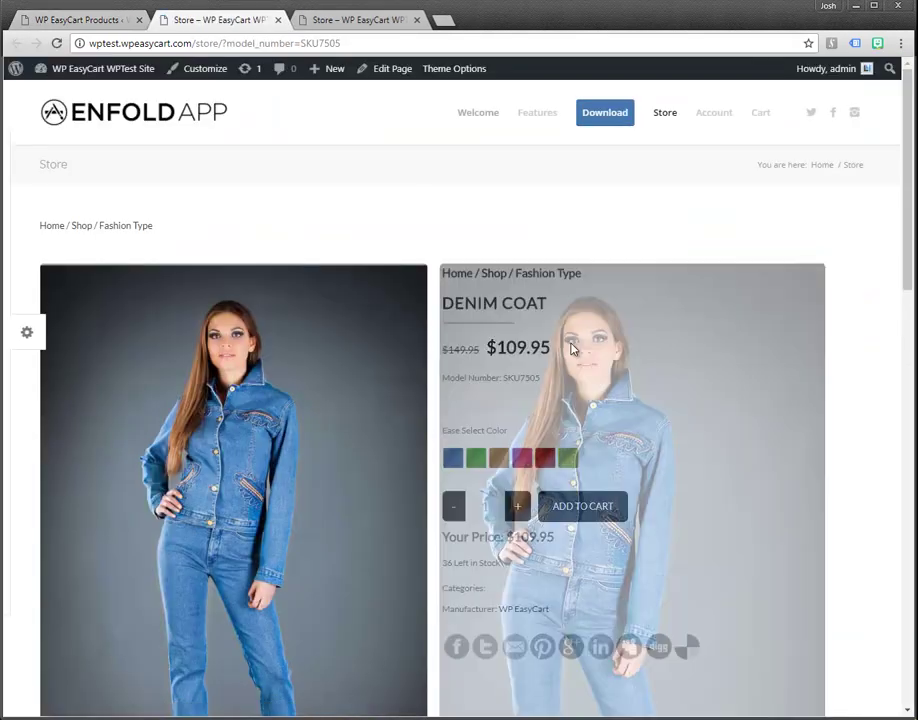
pyautogui.moveTo(907, 220)
pyautogui.mouseDown()
pyautogui.moveTo(902, 545)
pyautogui.moveTo(903, 220)
pyautogui.mouseUp()
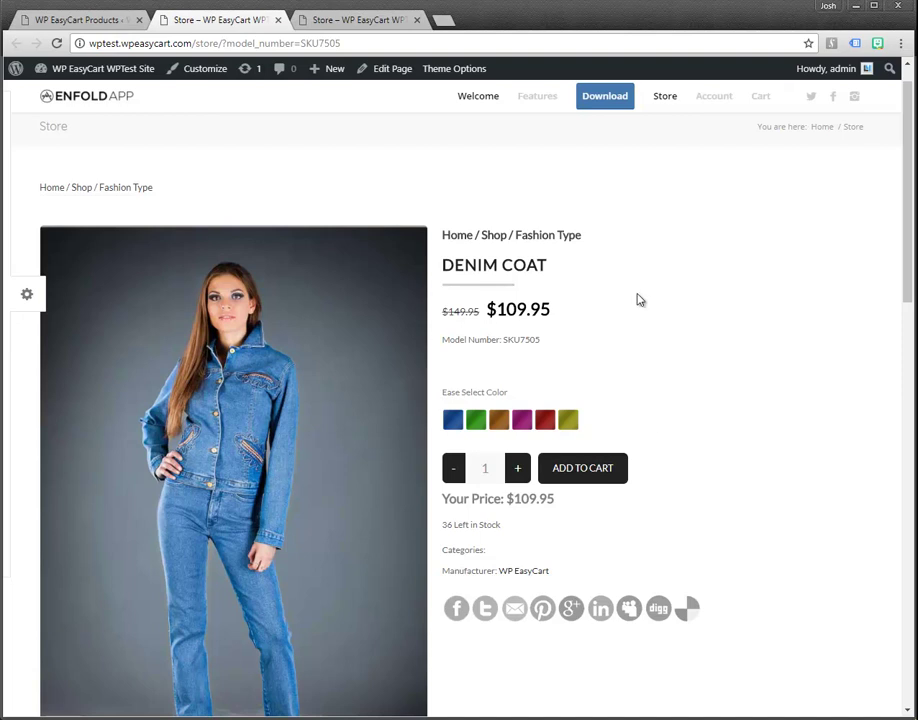
pyautogui.click(279, 20)
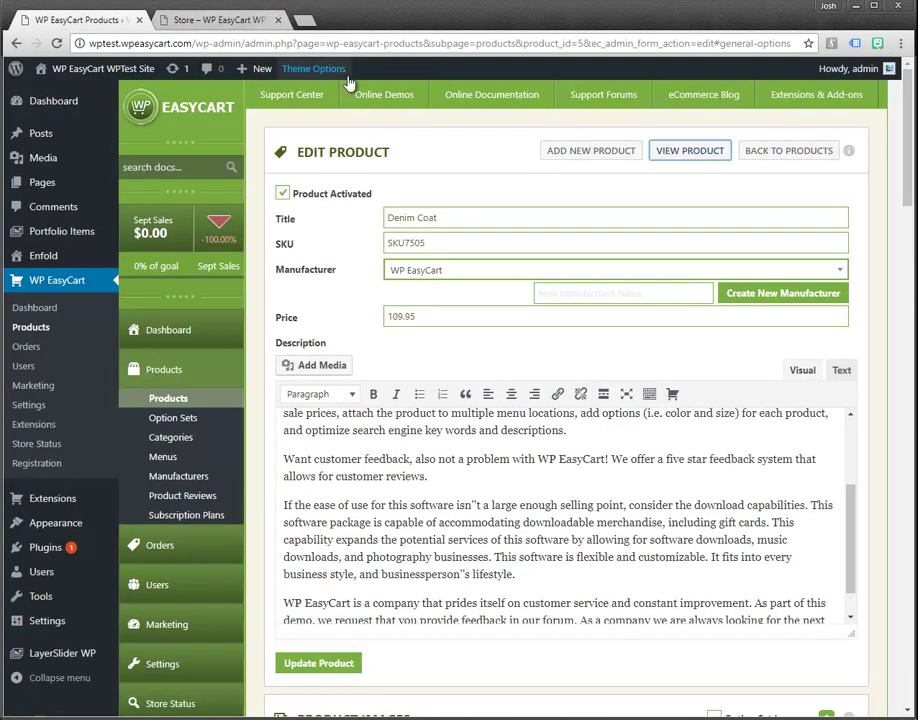
# Start a new product titled 'My Custom Product' with SKU custom123.
pyautogui.click(783, 158)
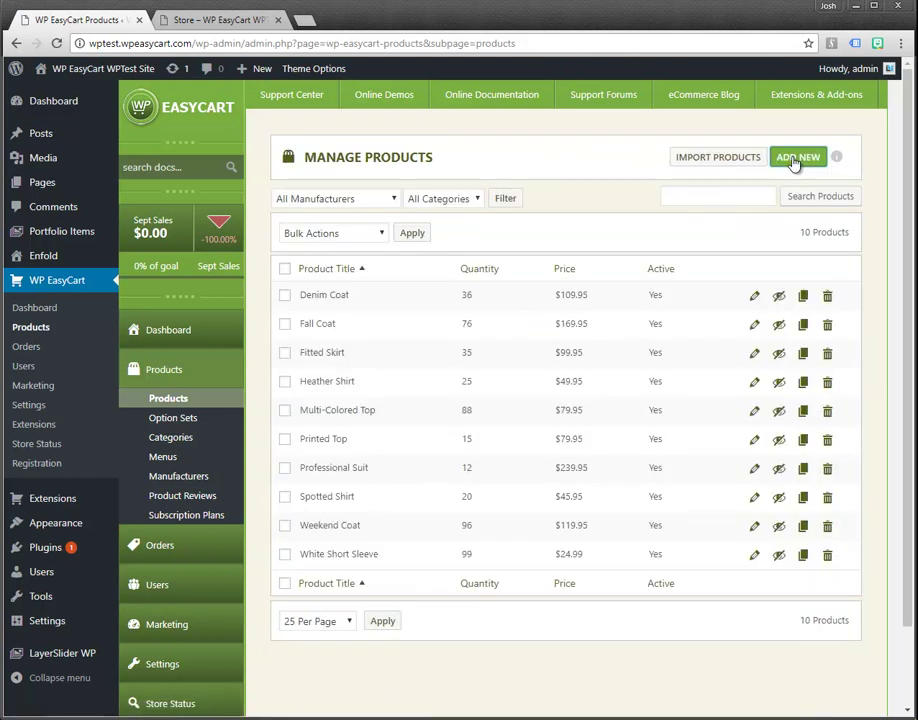
pyautogui.click(795, 160)
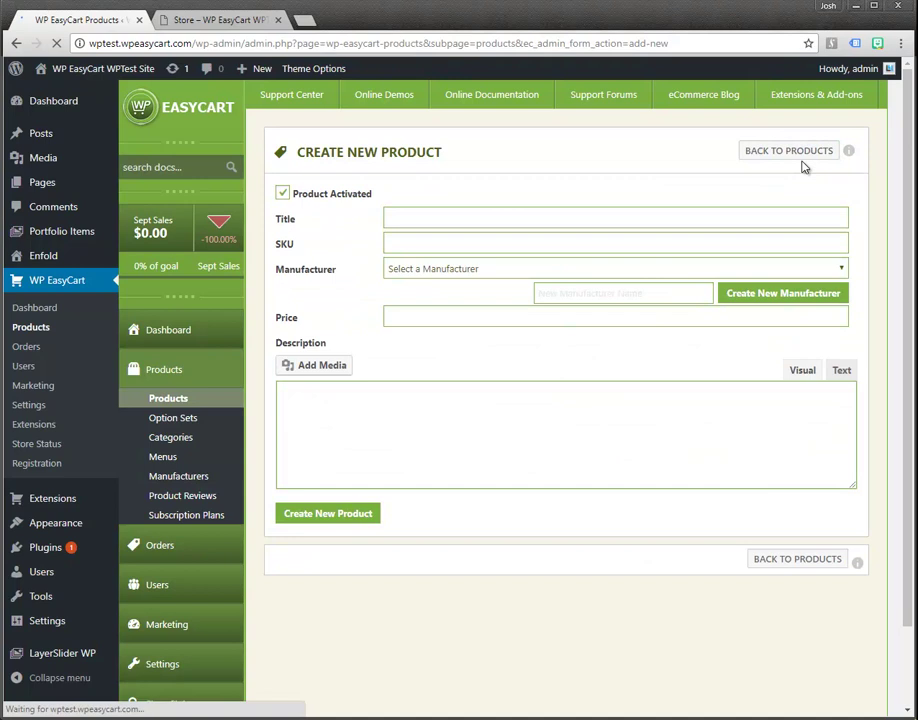
pyautogui.click(445, 220)
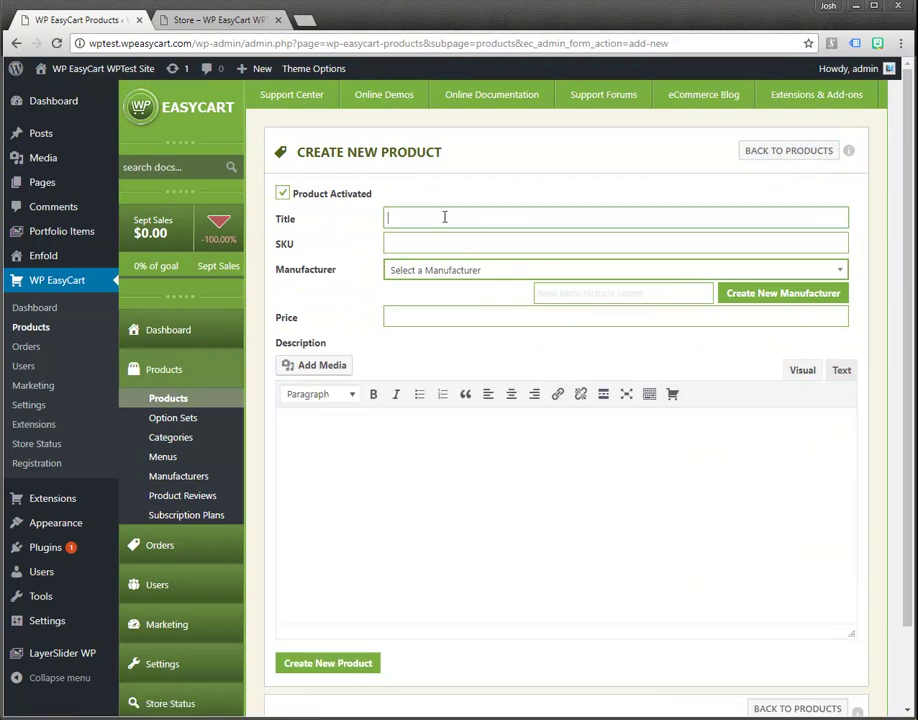
pyautogui.write('My Custom Product')
pyautogui.click(438, 242)
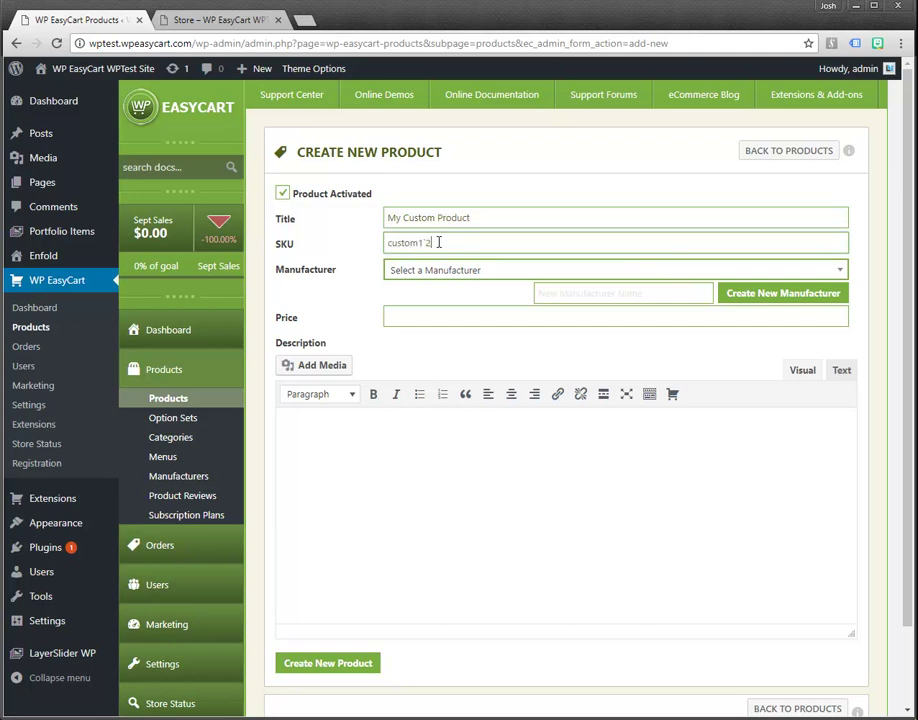
pyautogui.write('custom12')
# Set the manufacturer to WP EasyCart and the price to 24.95.
pyautogui.click(476, 279)
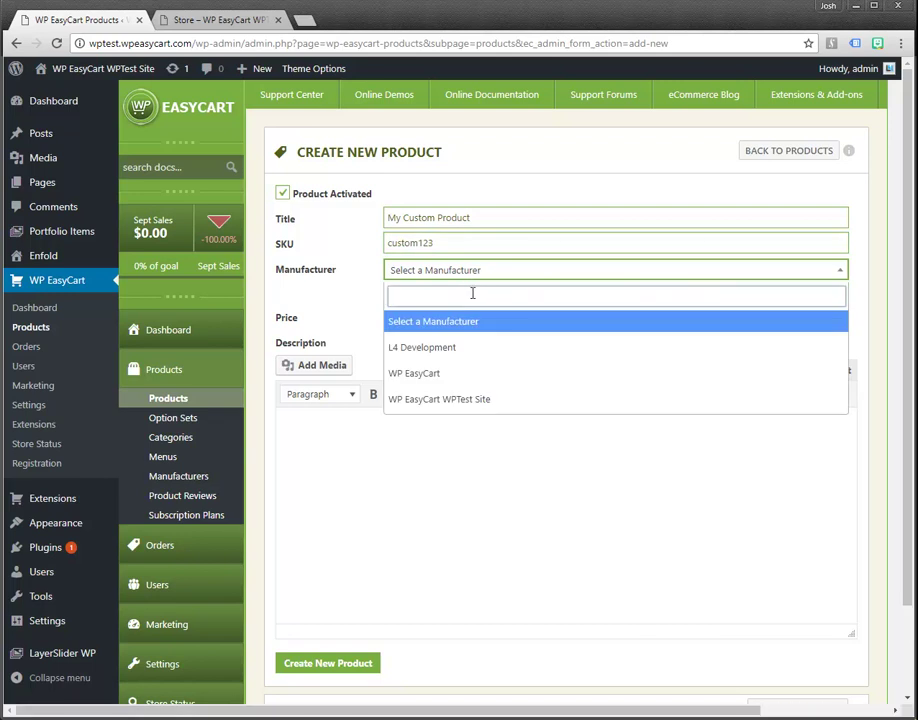
pyautogui.click(432, 348)
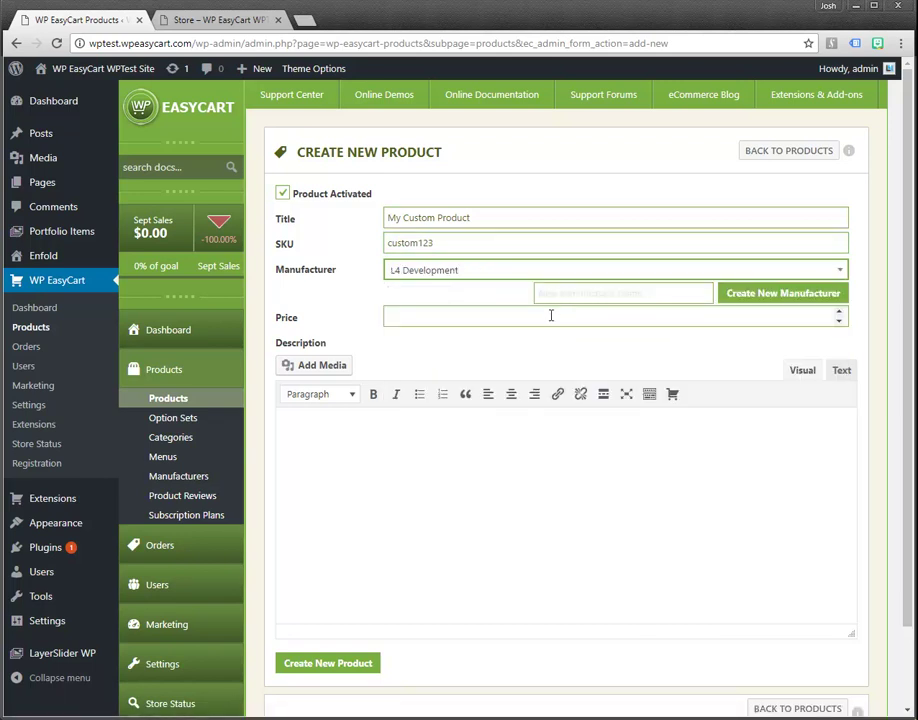
pyautogui.click(476, 279)
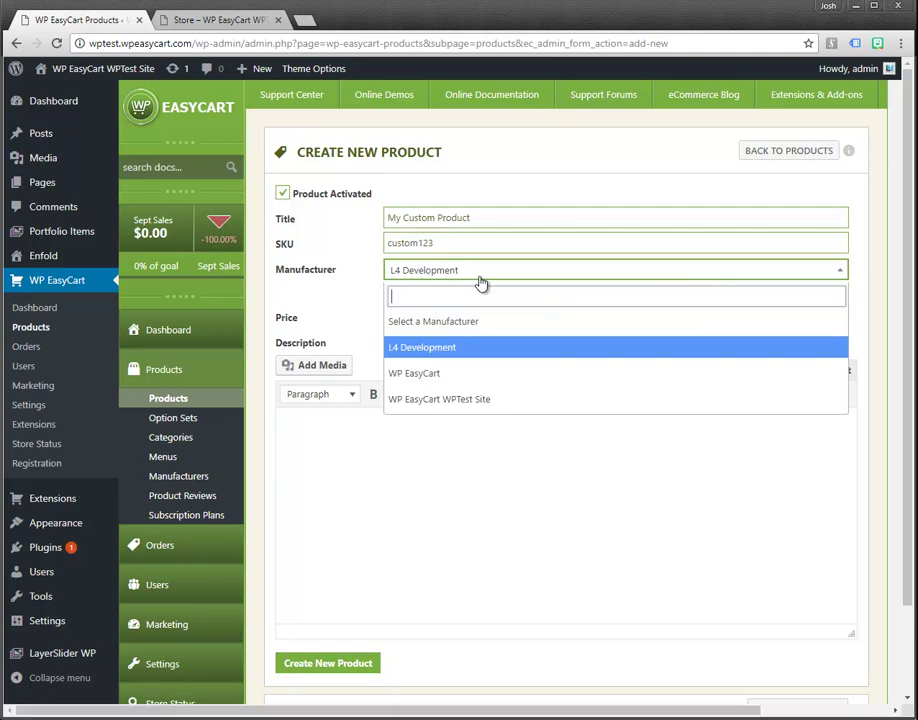
pyautogui.click(437, 384)
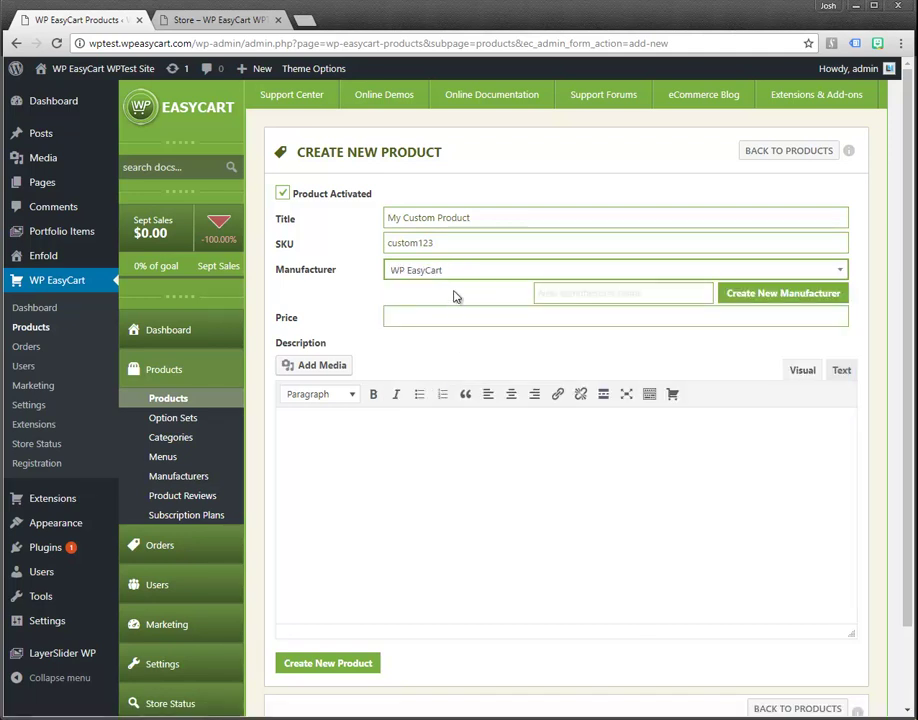
pyautogui.click(431, 322)
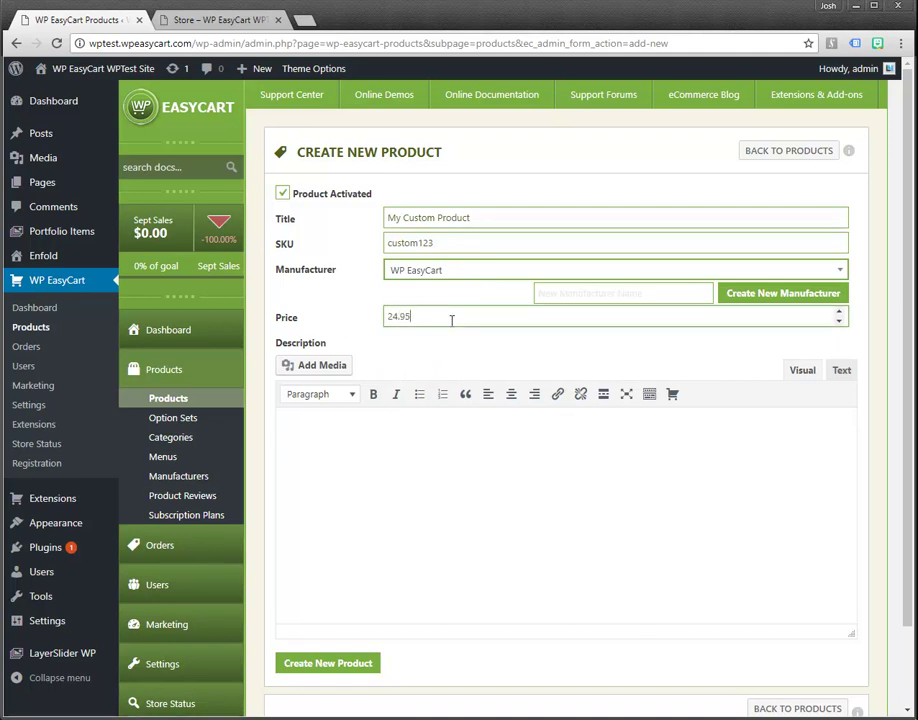
# Enter the description 'This is a sample product.'.
pyautogui.click(464, 475)
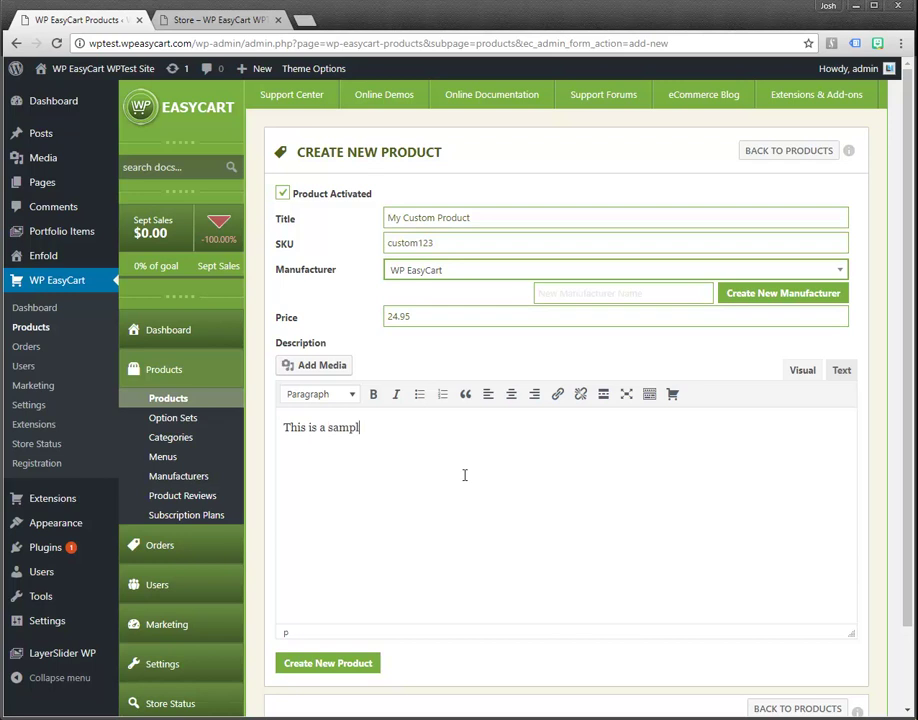
pyautogui.write('This is a sample product.')
pyautogui.scroll(-2, 908, 460)
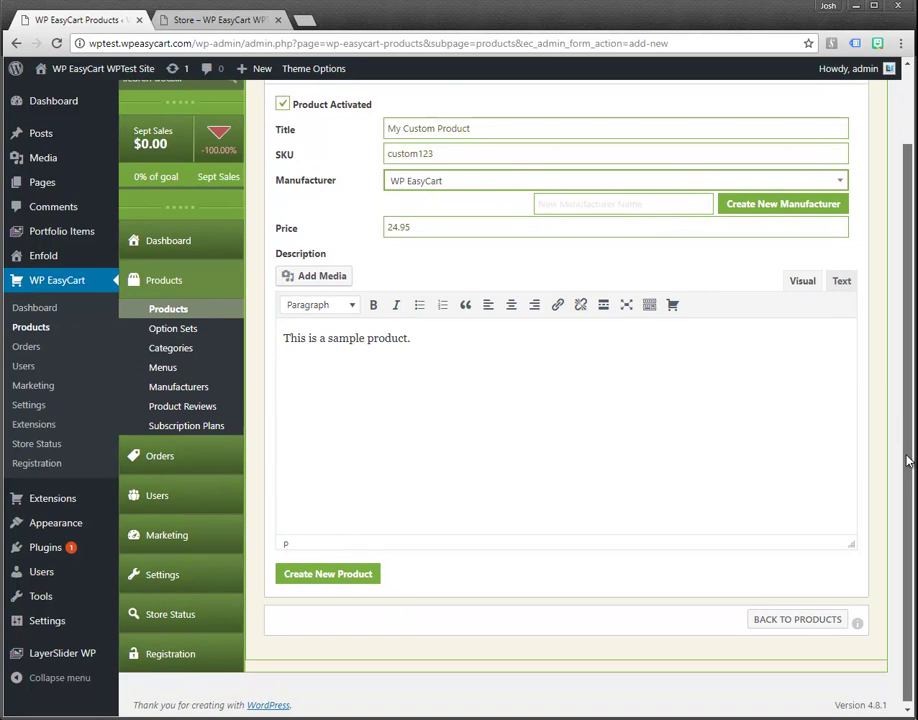
pyautogui.scroll(2, 908, 460)
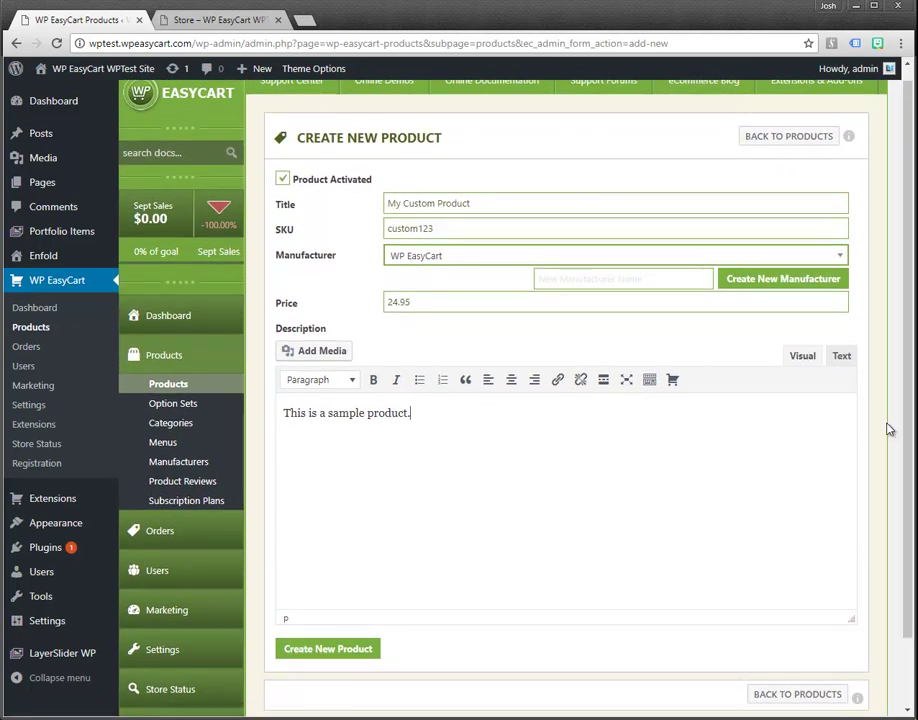
# Create the product and expand its Product Images section.
pyautogui.click(337, 651)
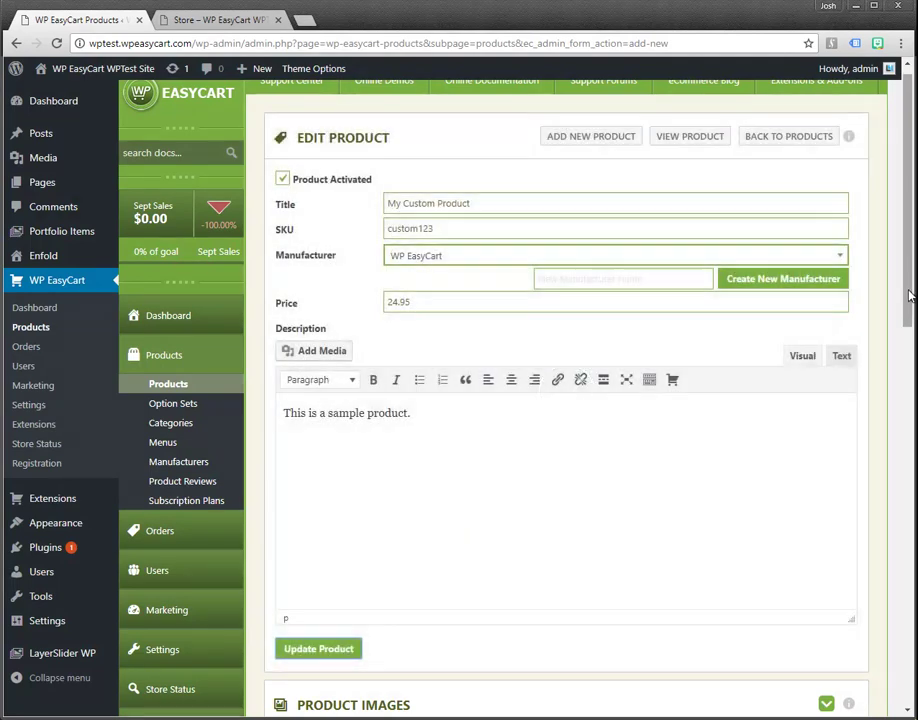
pyautogui.moveTo(908, 296)
pyautogui.mouseDown()
pyautogui.moveTo(908, 516)
pyautogui.moveTo(908, 311)
pyautogui.mouseUp()
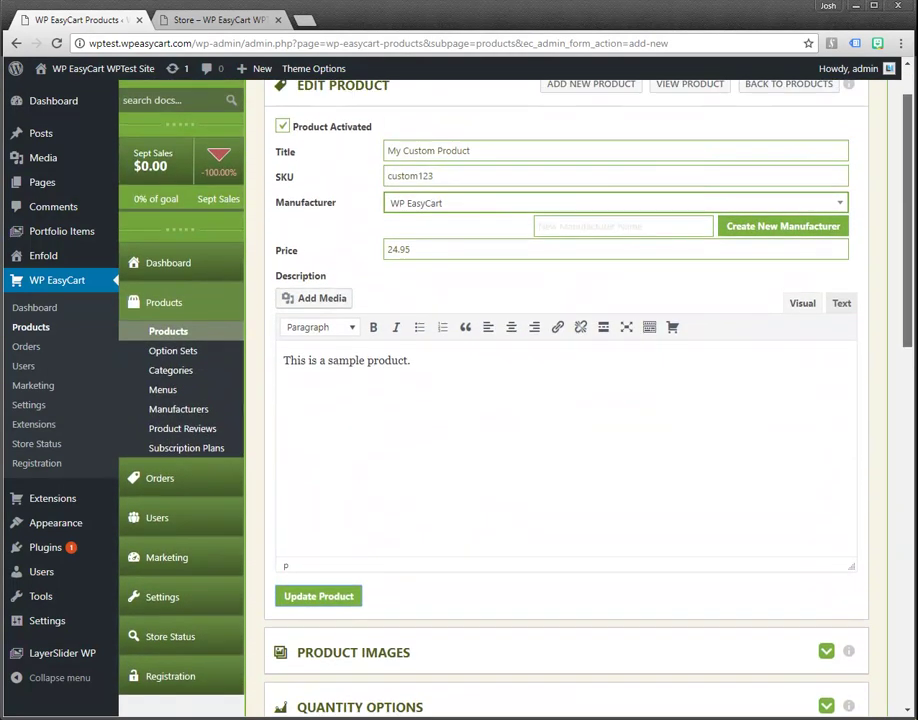
pyautogui.click(827, 655)
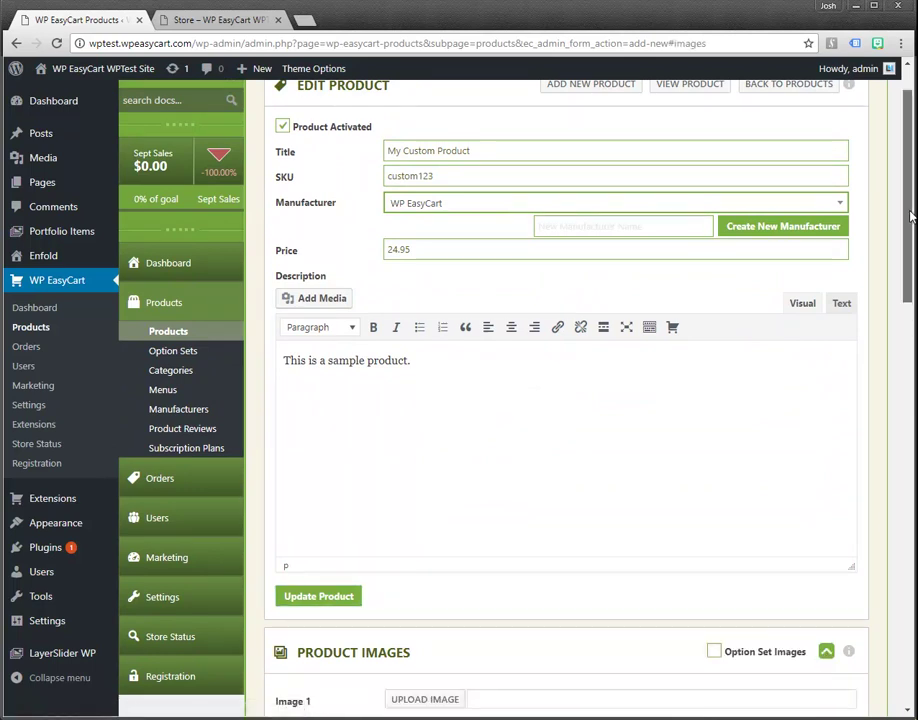
pyautogui.scroll(-2, 603, 440)
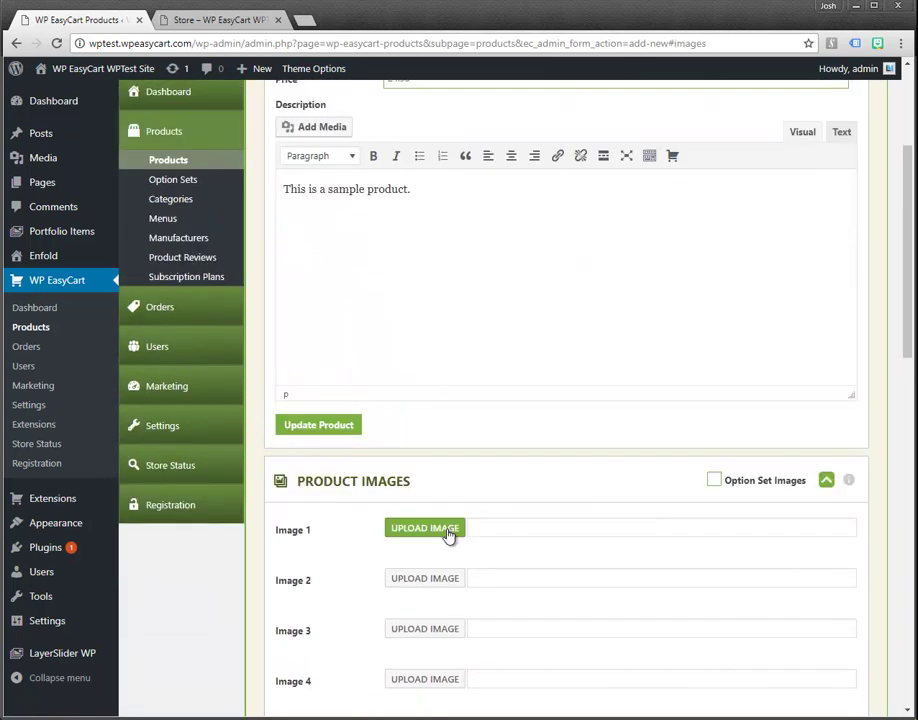
# Set devices-2.png as Image 1 and save the product images.
pyautogui.click(426, 528)
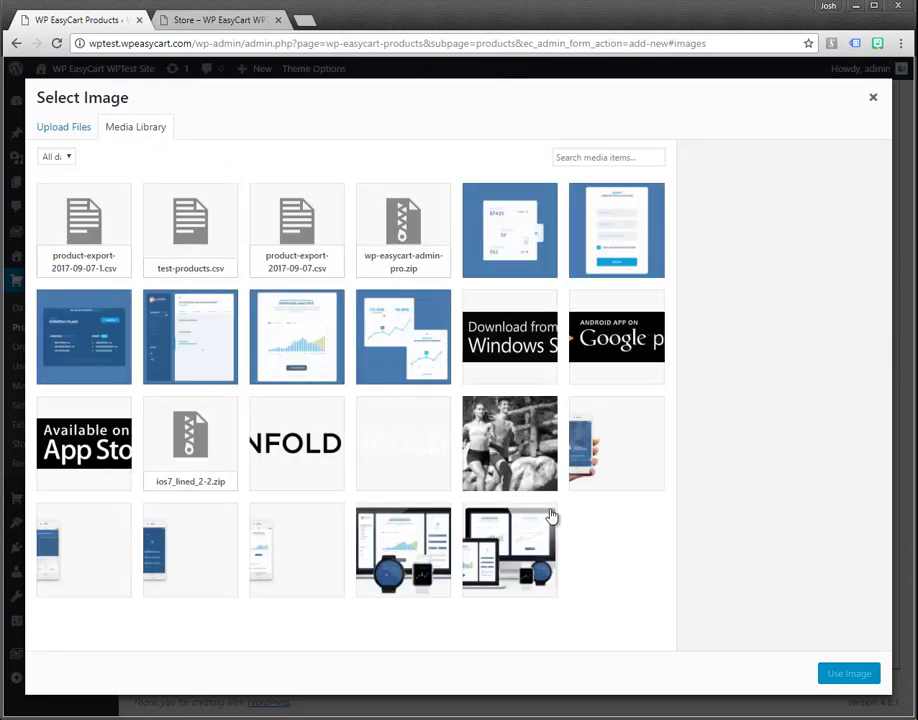
pyautogui.click(410, 553)
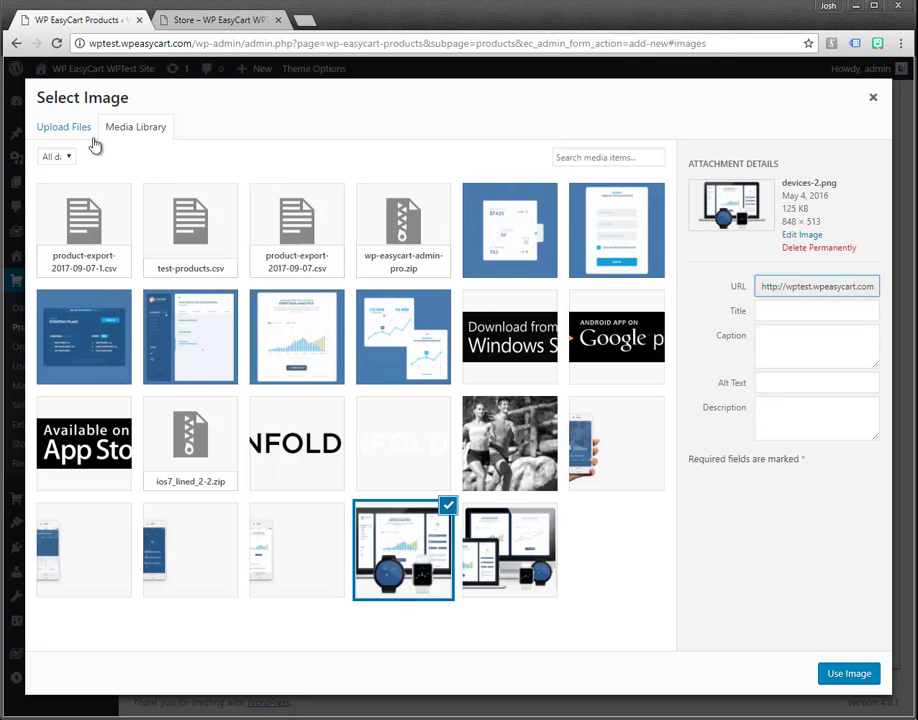
pyautogui.click(847, 672)
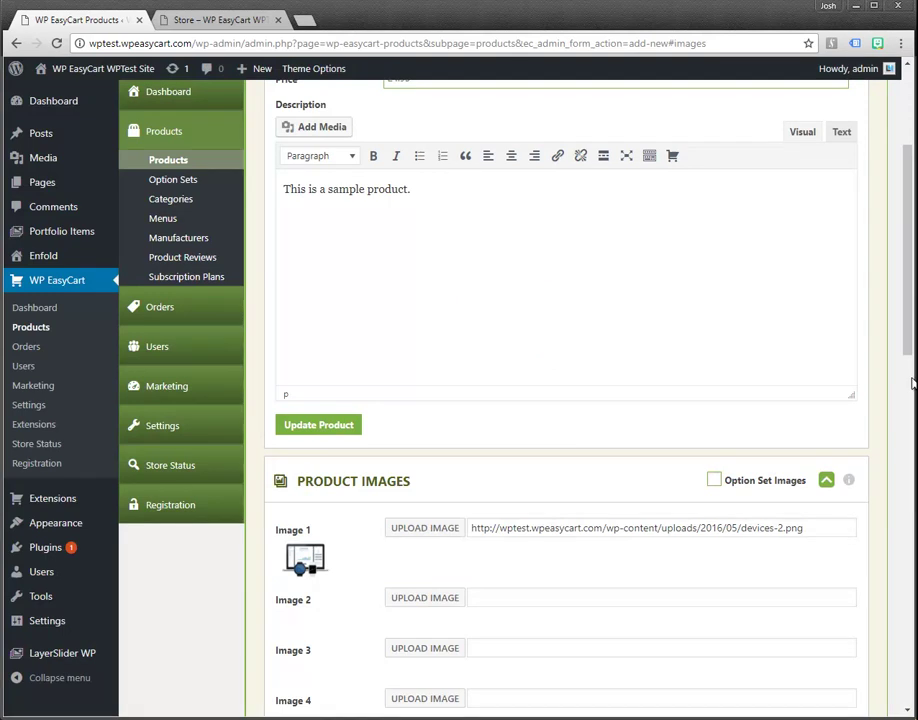
pyautogui.scroll(3, 910, 370)
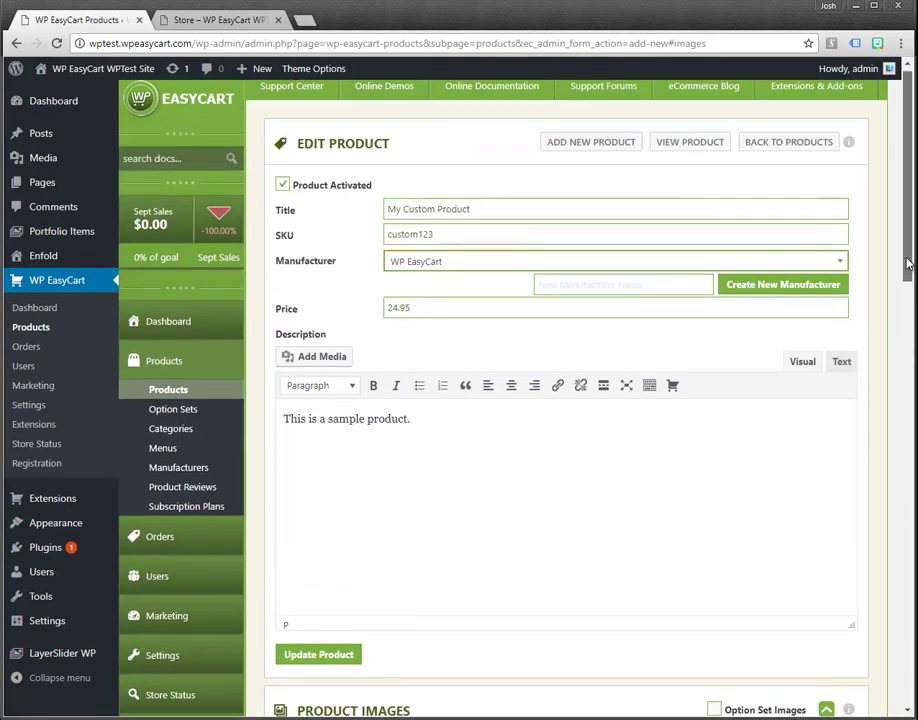
pyautogui.scroll(1, 908, 263)
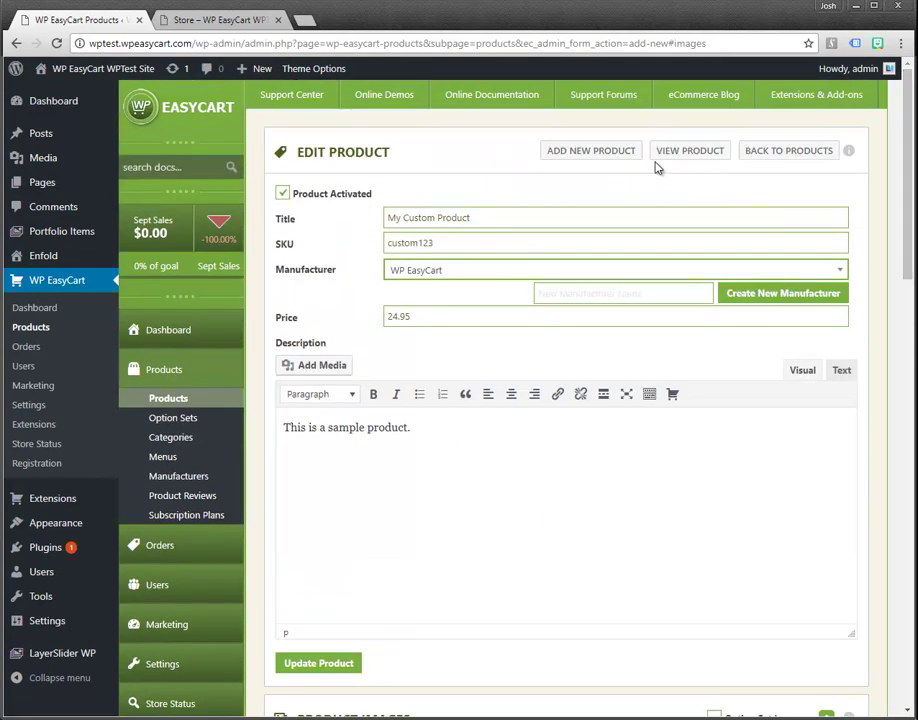
pyautogui.scroll(-3, 682, 473)
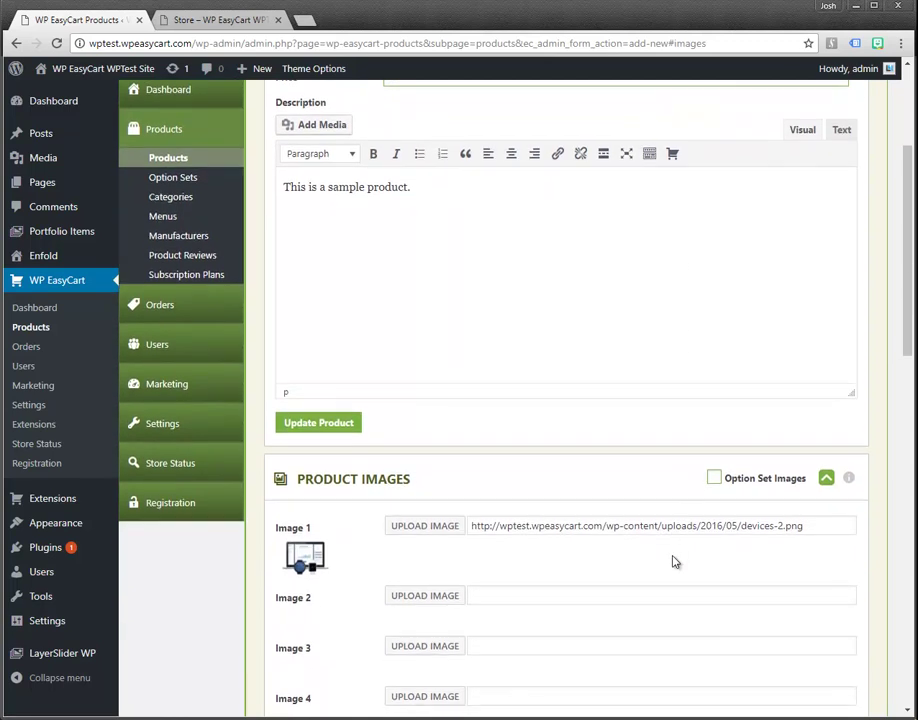
pyautogui.scroll(-2, 673, 562)
pyautogui.click(330, 627)
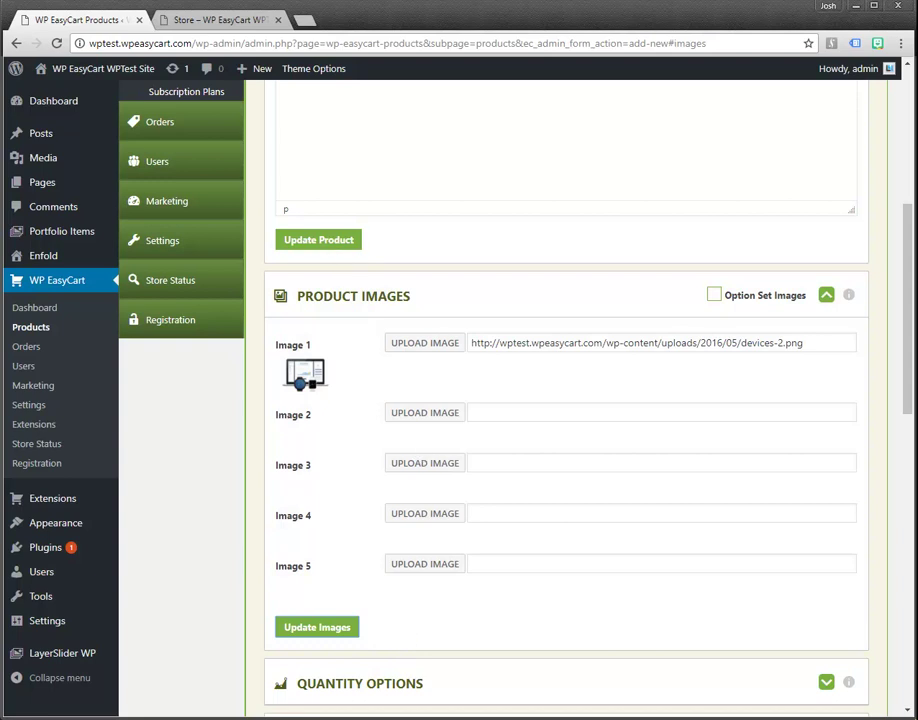
pyautogui.scroll(4, 912, 290)
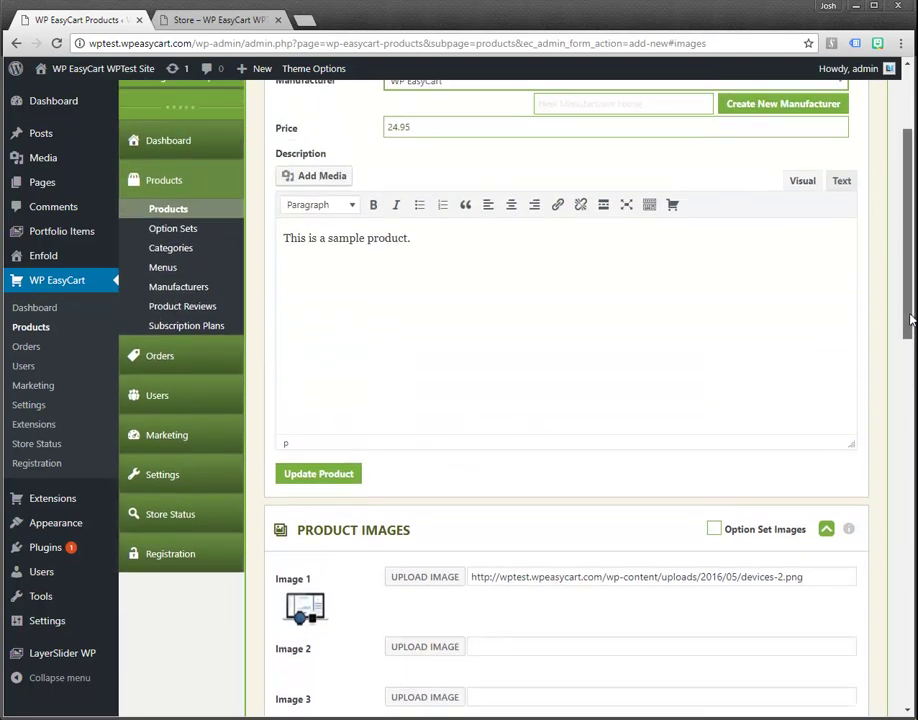
pyautogui.scroll(1, 912, 290)
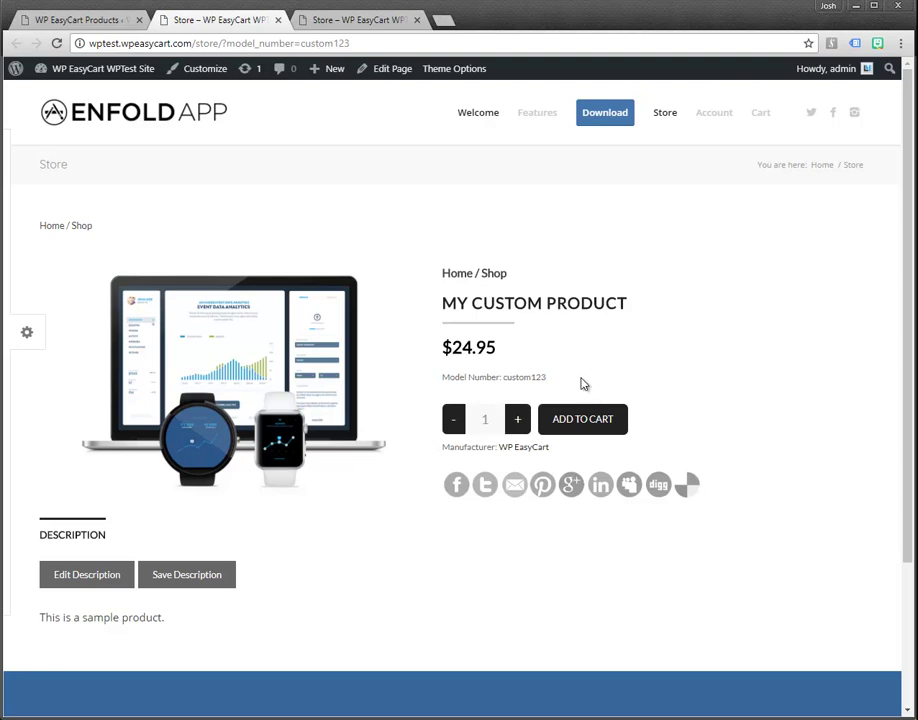
# Inspect My Custom Product's store page at $24.95, then return to the admin tab.
pyautogui.click(359, 44)
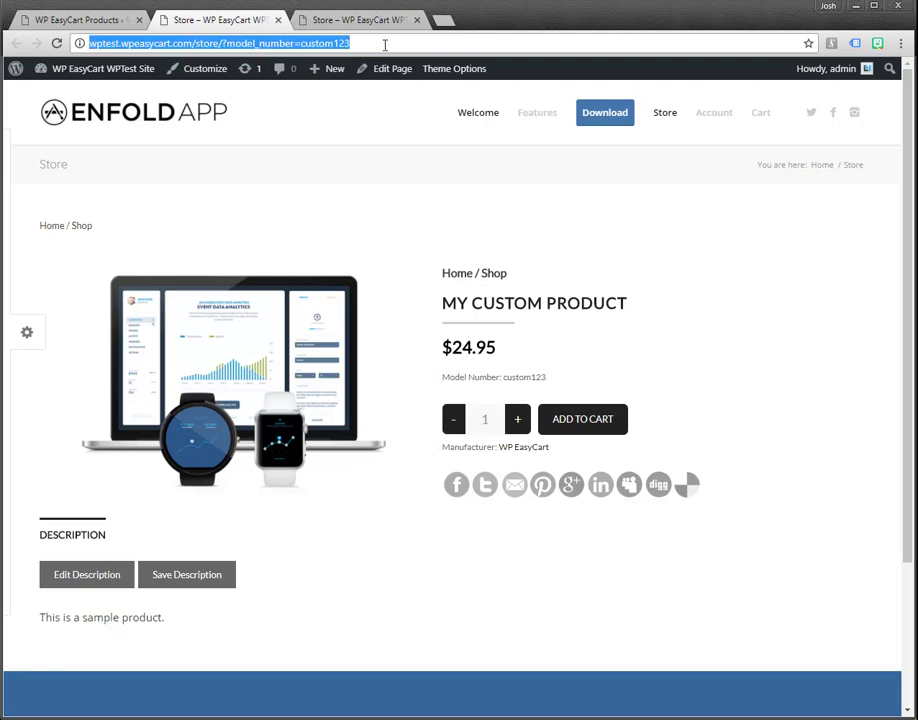
pyautogui.click(555, 572)
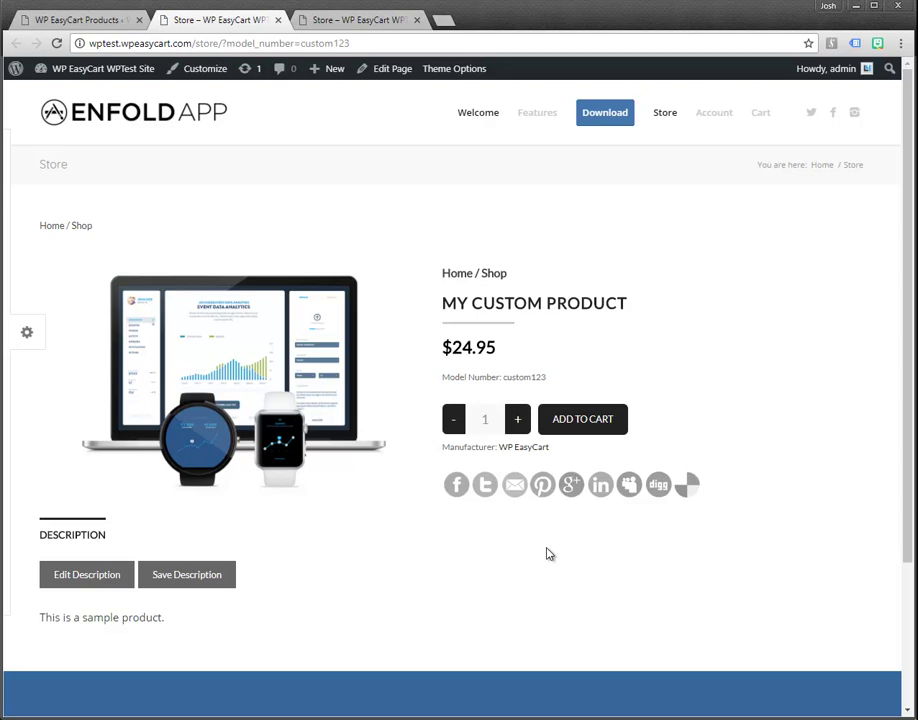
pyautogui.click(70, 20)
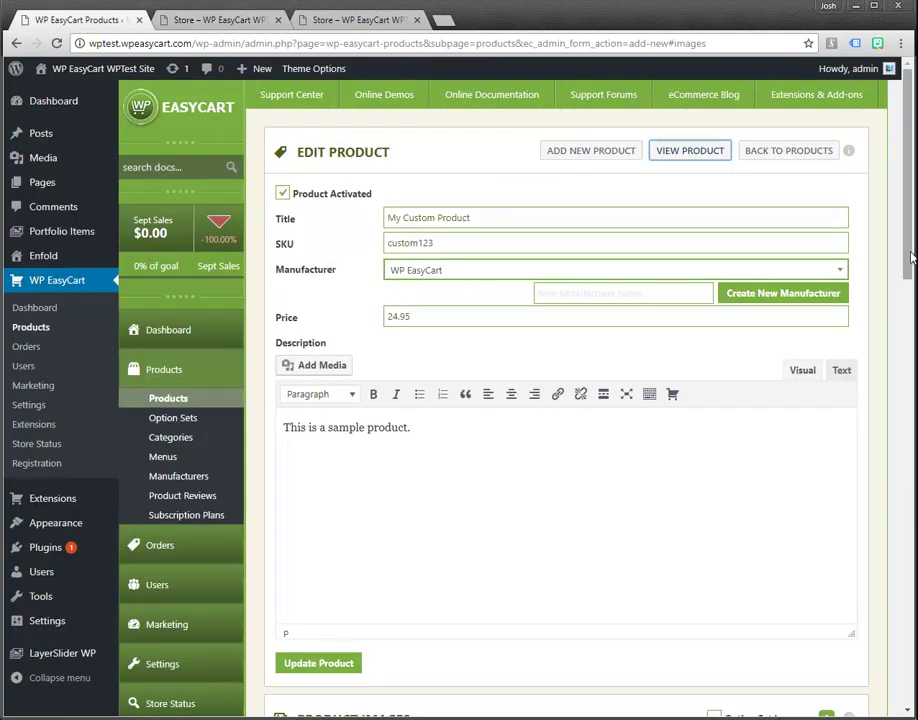
# Tick Allow Customer Reviews under Basic Settings, save, and switch to the product's store page.
pyautogui.moveTo(911, 257); pyautogui.dragTo(896, 544)
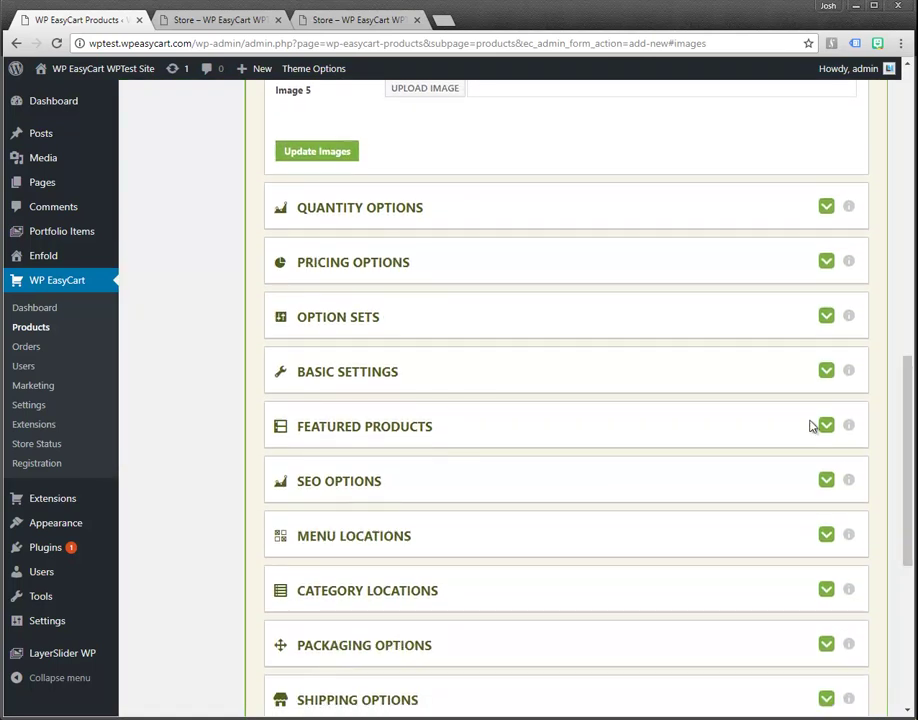
pyautogui.click(826, 372)
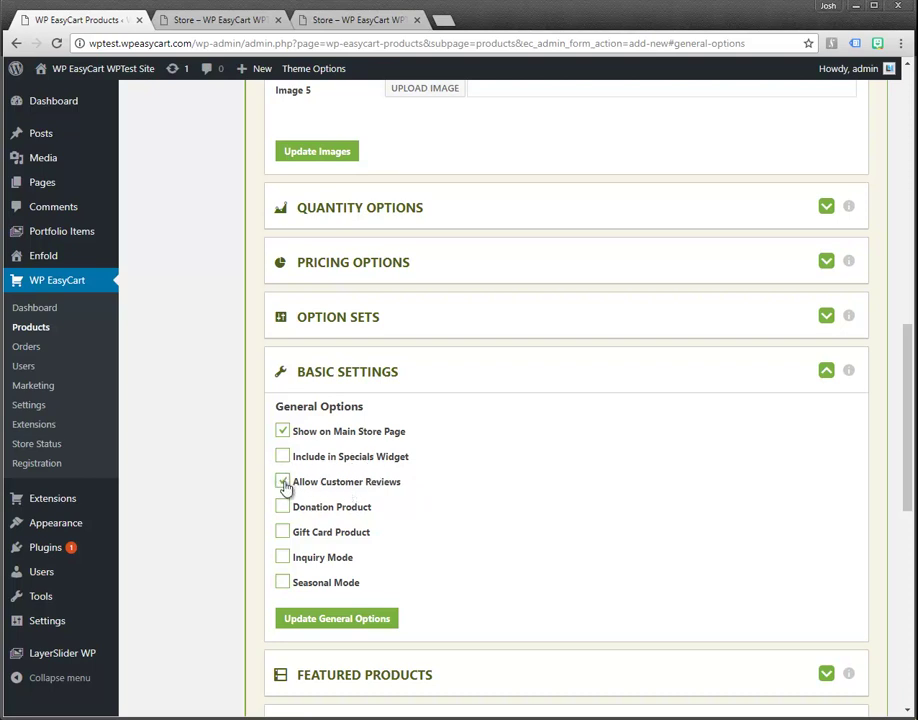
pyautogui.click(329, 622)
pyautogui.click(333, 21)
pyautogui.click(242, 22)
# Reload the store page, view the Customer Reviews (0) tab, then return to the admin editor.
pyautogui.click(57, 45)
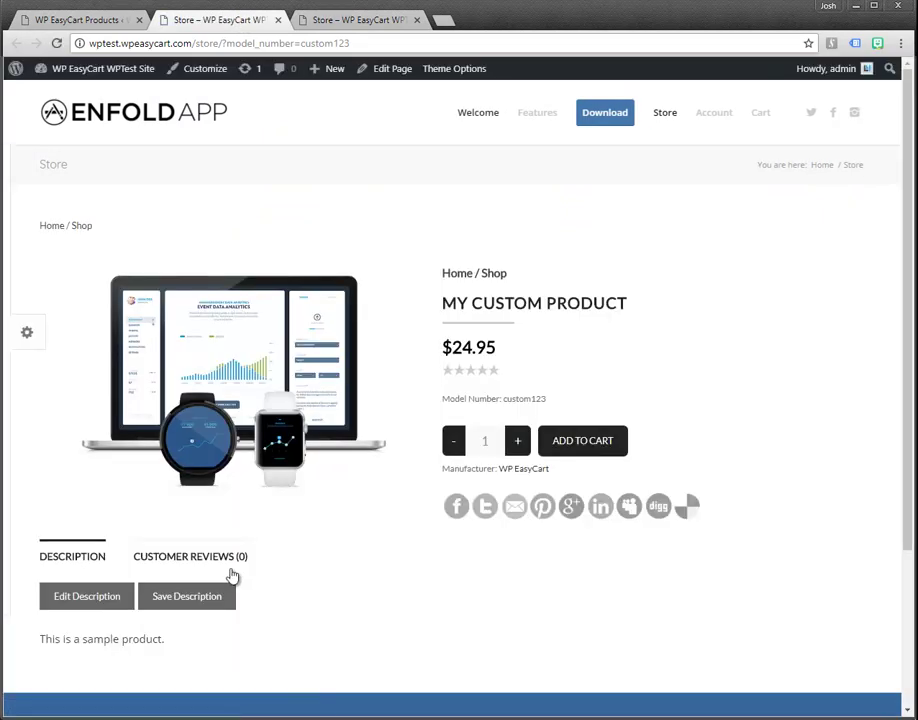
pyautogui.click(205, 561)
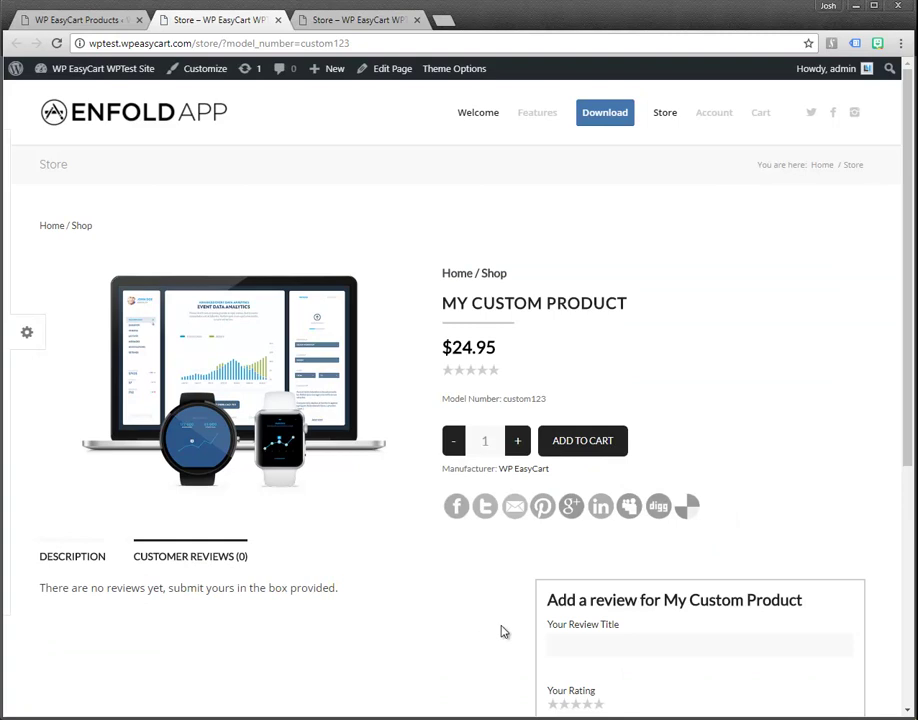
pyautogui.scroll(-2, 520, 610)
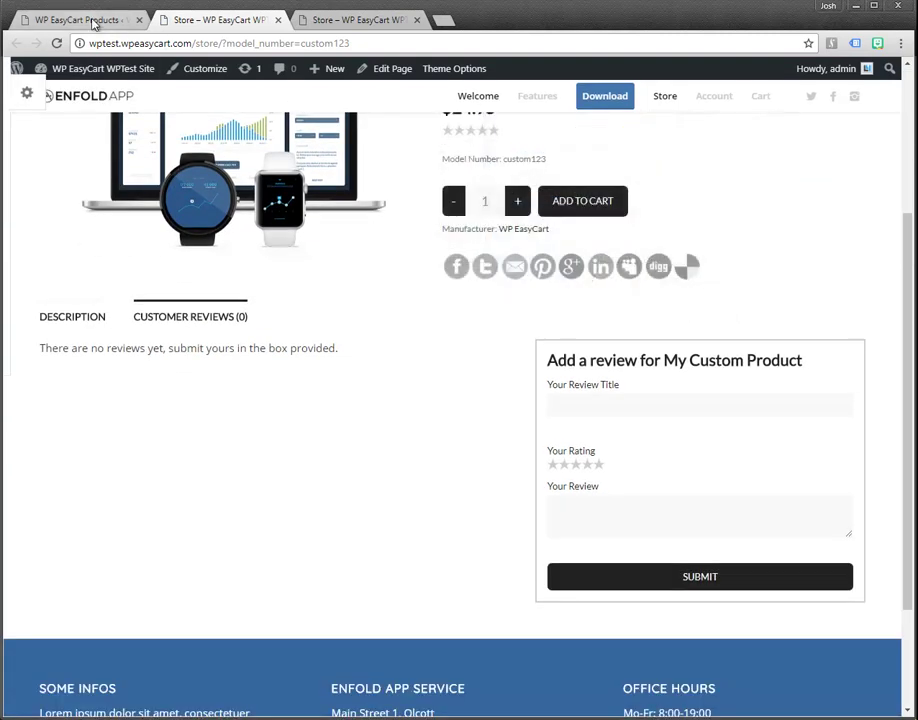
pyautogui.click(80, 20)
pyautogui.scroll(3, 897, 438)
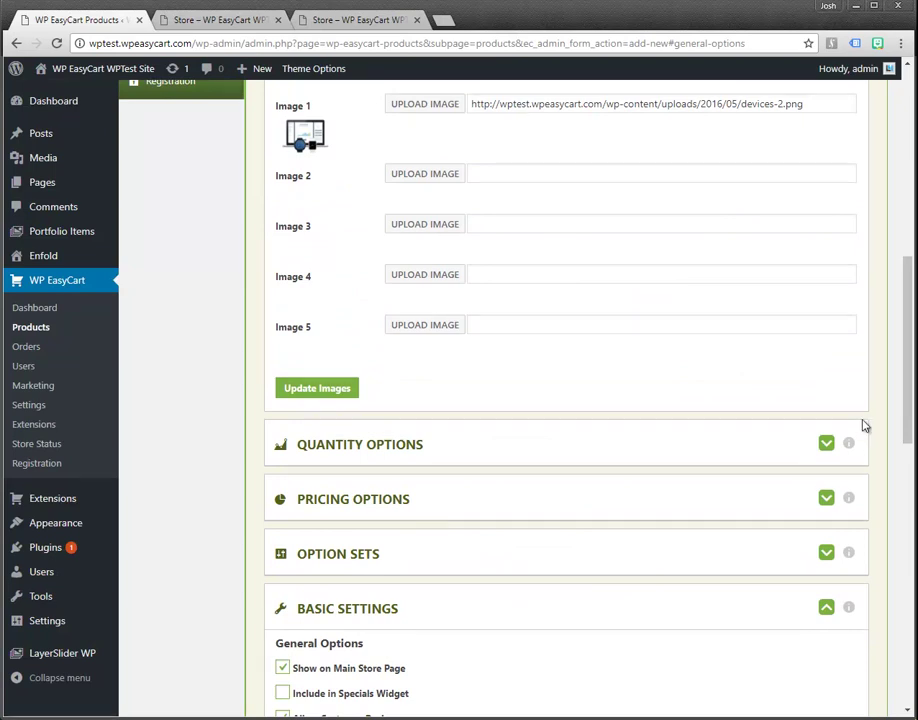
# Collapse Product Images and Basic Settings, and expand Option Sets.
pyautogui.scroll(2, 912, 352)
pyautogui.scroll(2, 912, 352)
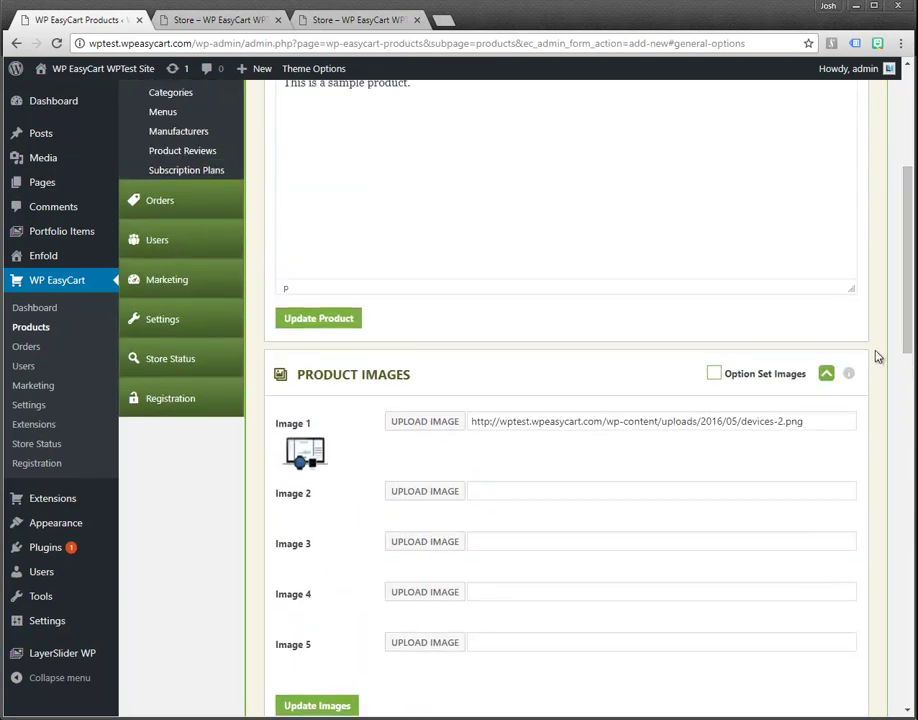
pyautogui.click(826, 373)
pyautogui.scroll(-2, 910, 343)
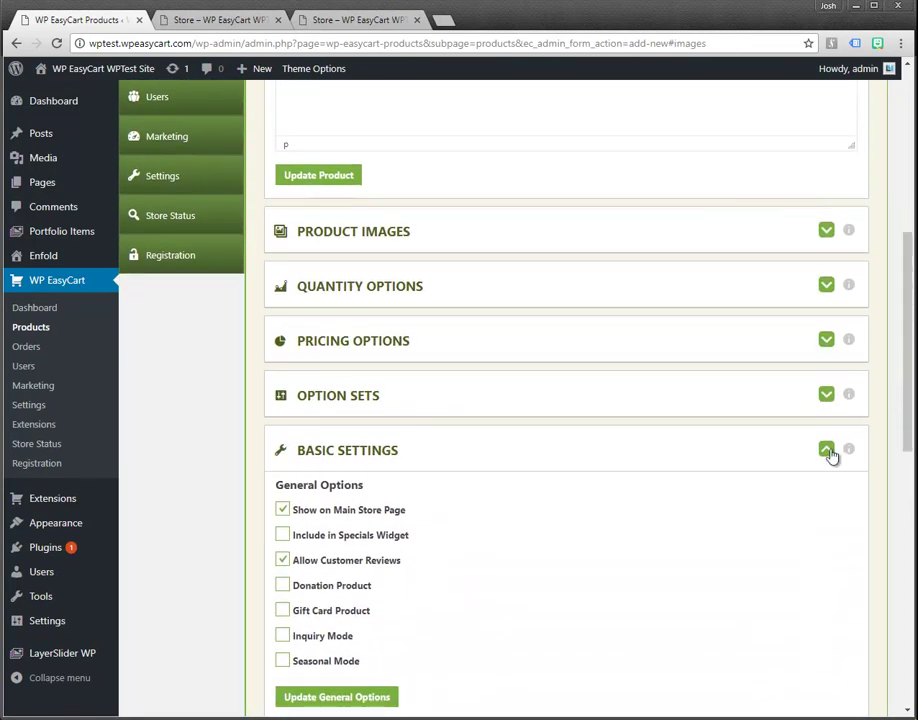
pyautogui.click(828, 451)
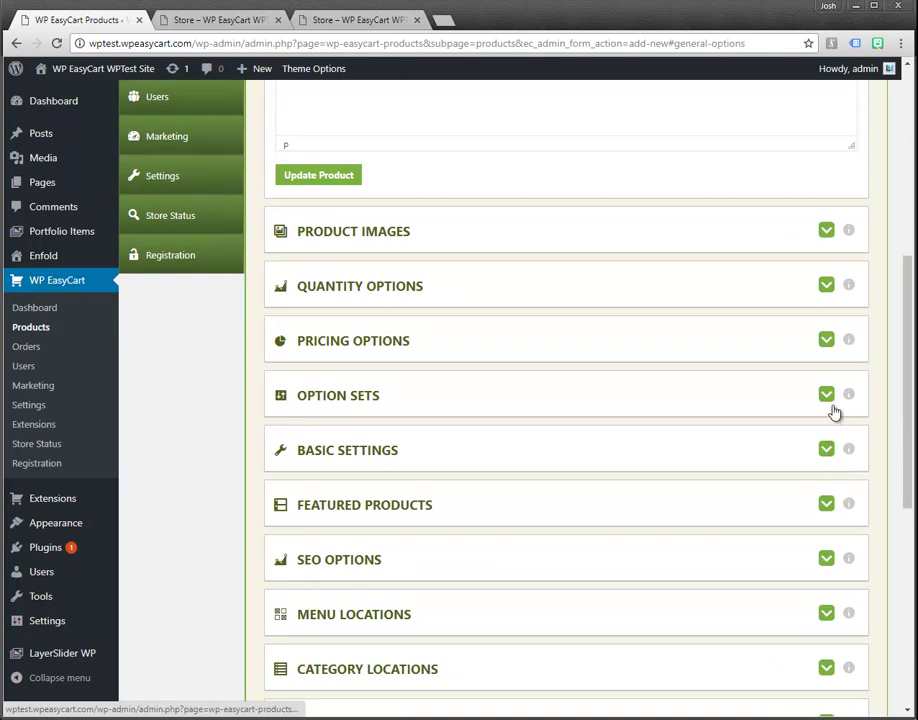
pyautogui.click(826, 396)
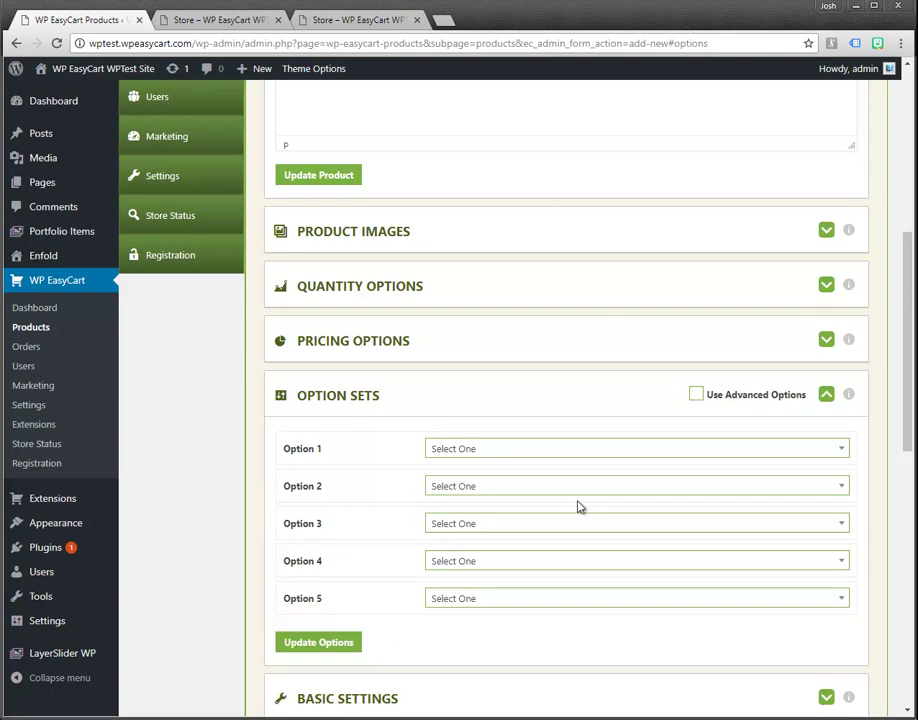
# Keep basic options, choose Womens Shirt Sizes for Option 1, and save the options.
pyautogui.click(696, 396)
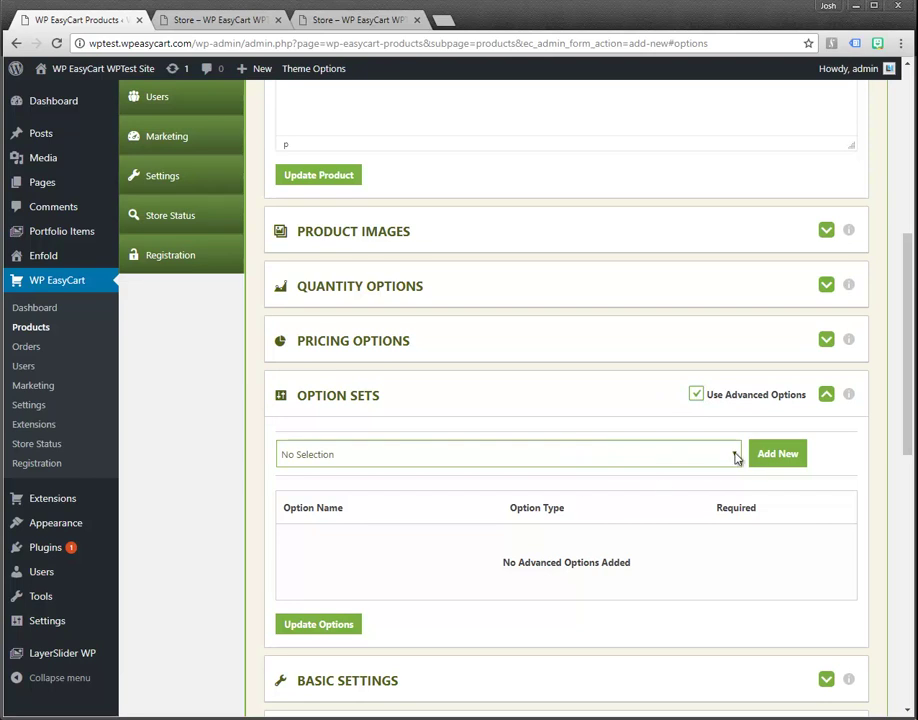
pyautogui.click(695, 395)
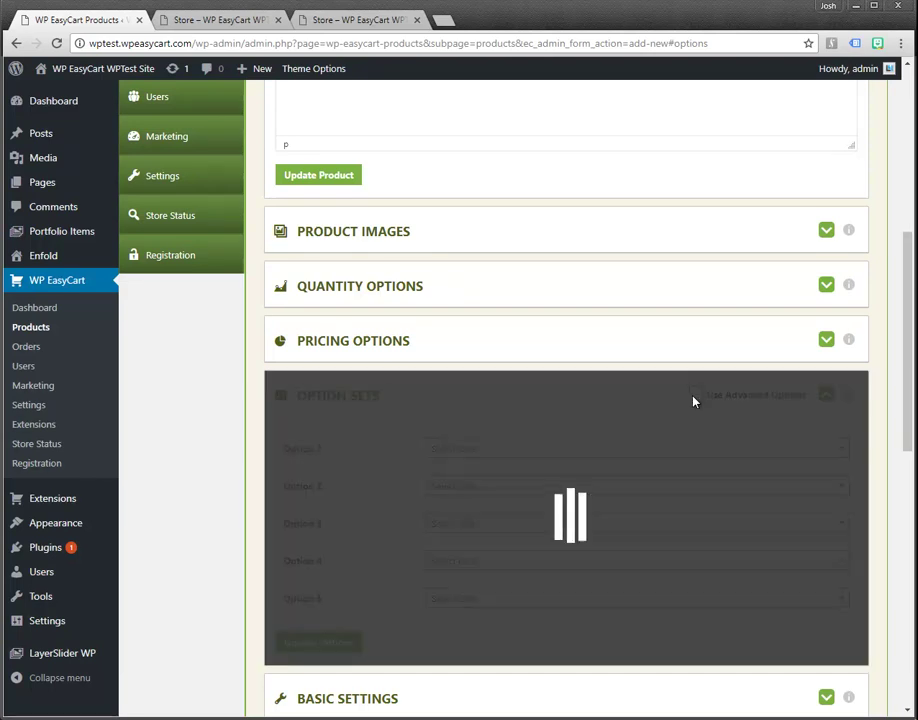
pyautogui.click(842, 452)
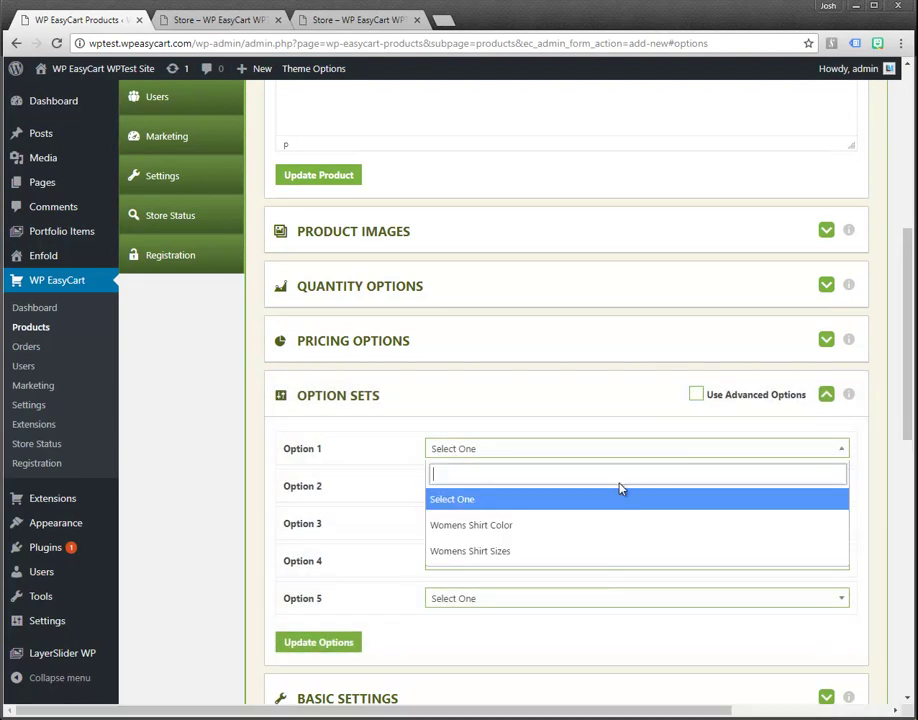
pyautogui.click(492, 551)
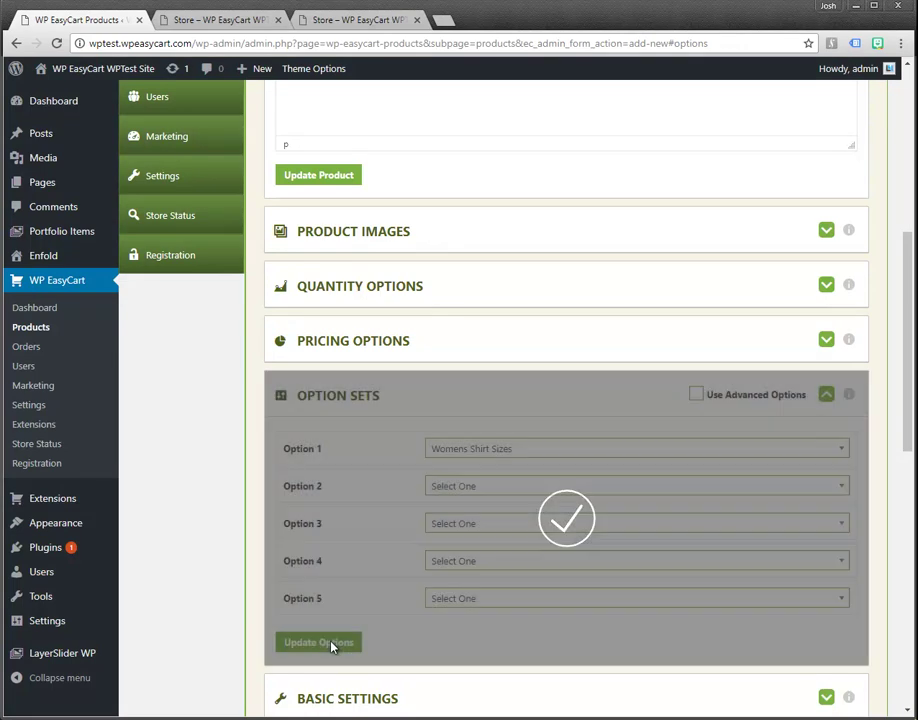
pyautogui.click(345, 646)
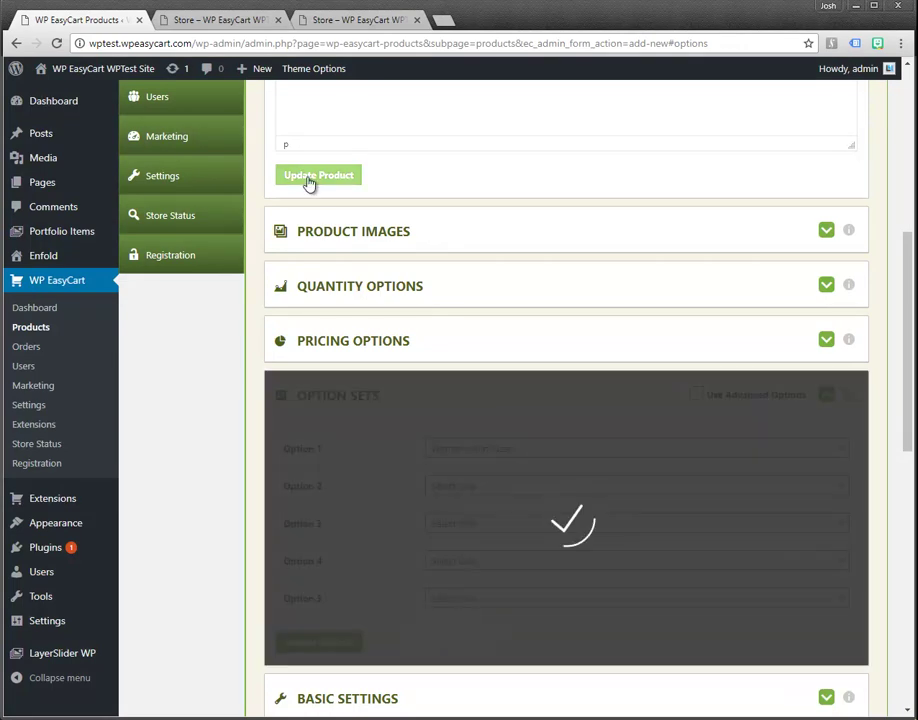
# Reload the store page, try the L shirt size, then return to the admin editor.
pyautogui.click(236, 22)
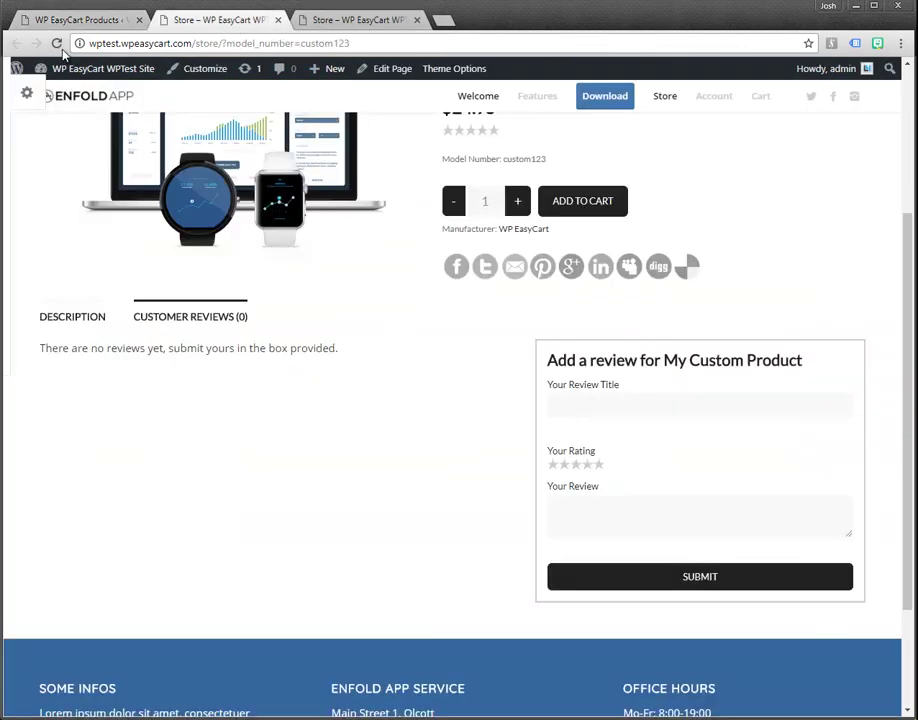
pyautogui.click(57, 43)
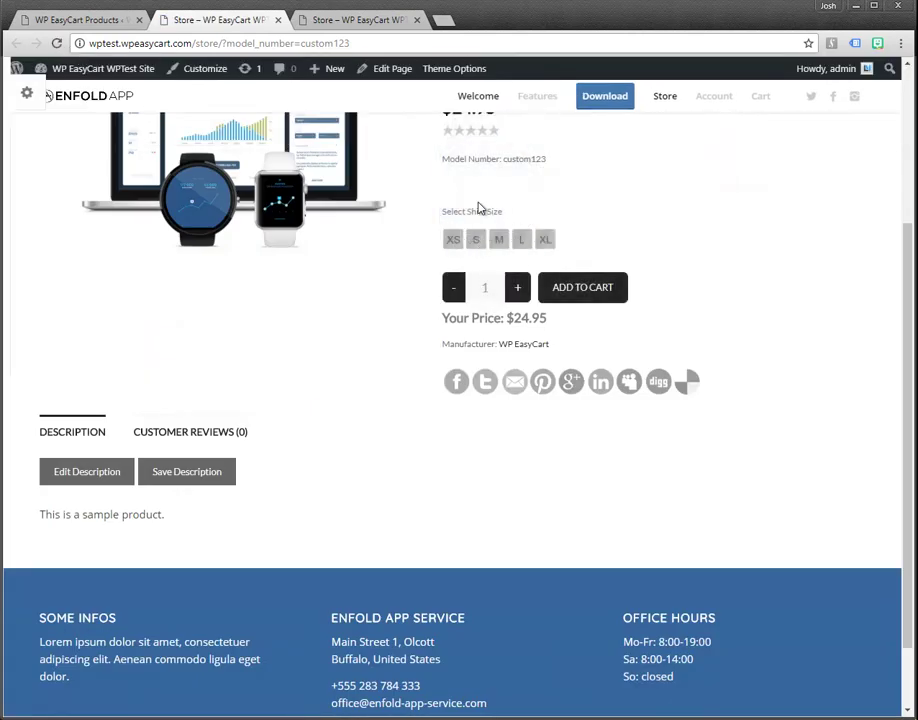
pyautogui.click(521, 239)
pyautogui.click(100, 19)
pyautogui.moveTo(906, 410); pyautogui.dragTo(911, 240)
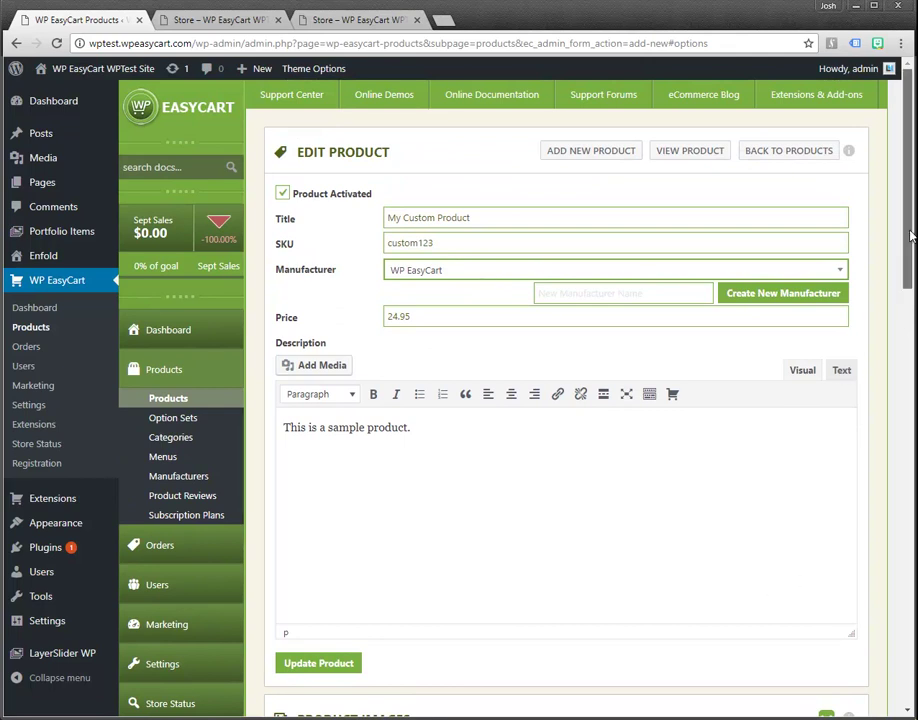
# Scroll the Edit Product page down to Option Sets and back up.
pyautogui.moveTo(910, 234); pyautogui.dragTo(910, 343)
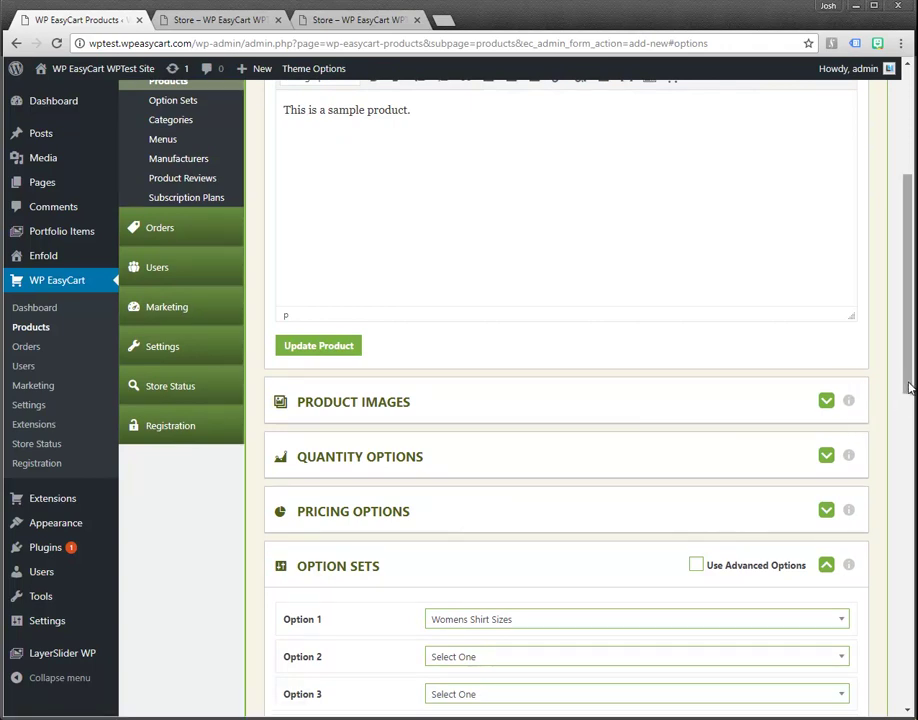
pyautogui.moveTo(910, 388); pyautogui.dragTo(911, 268)
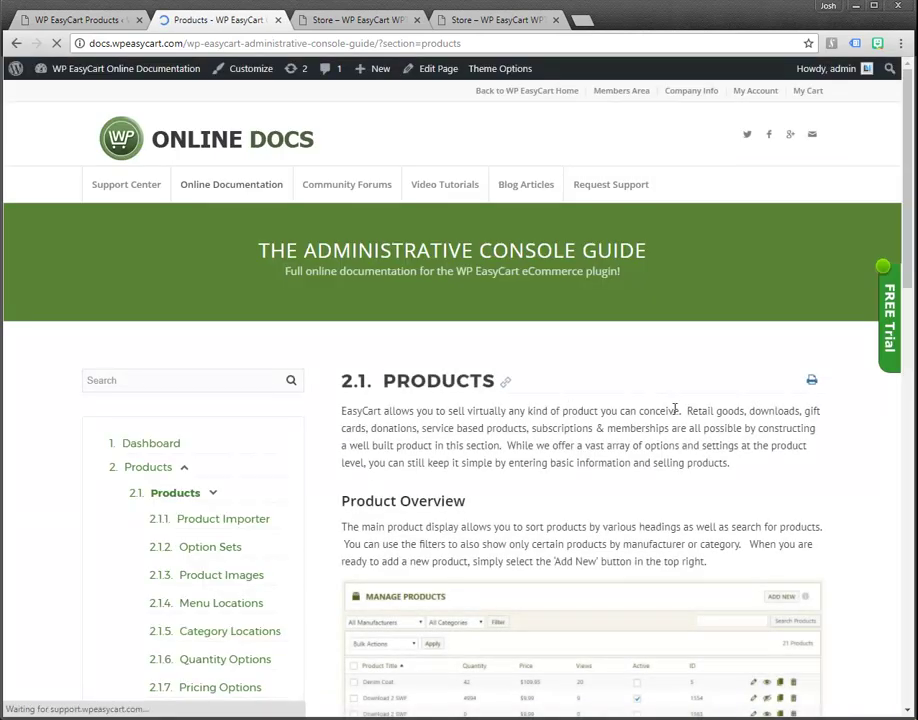
# Read docs section 2.1.2 Option Sets on basic and advanced options, then return to My Custom Product's editor.
pyautogui.moveTo(911, 275); pyautogui.dragTo(911, 383)
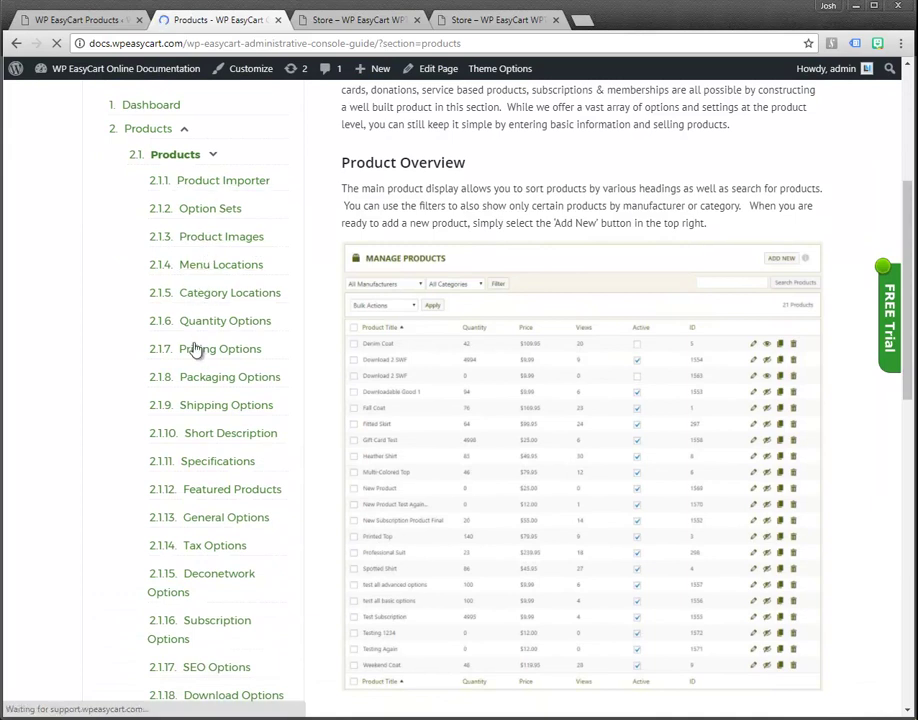
pyautogui.click(188, 209)
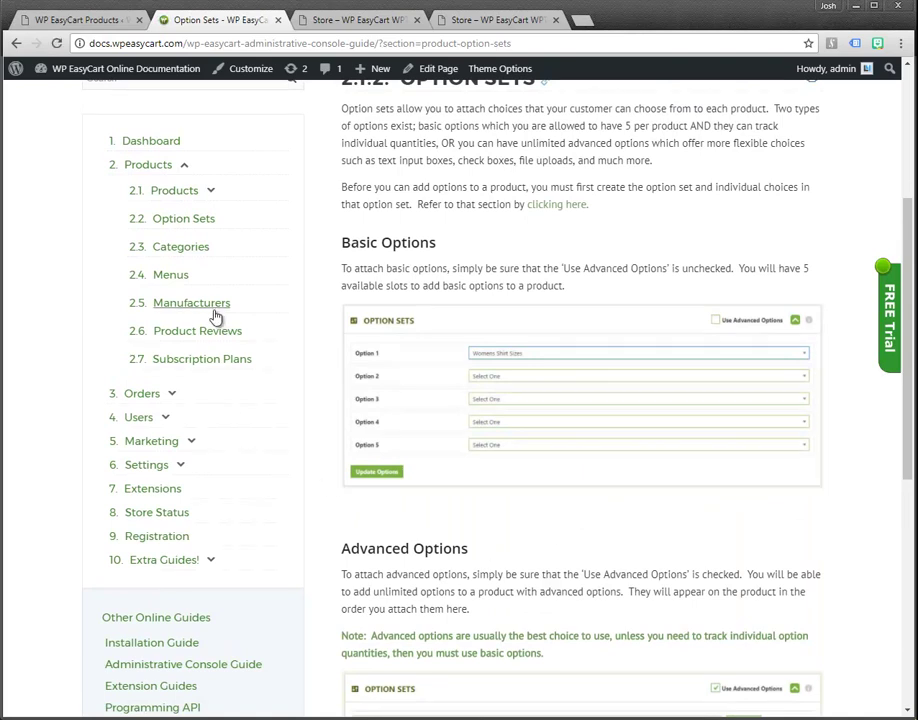
pyautogui.click(212, 194)
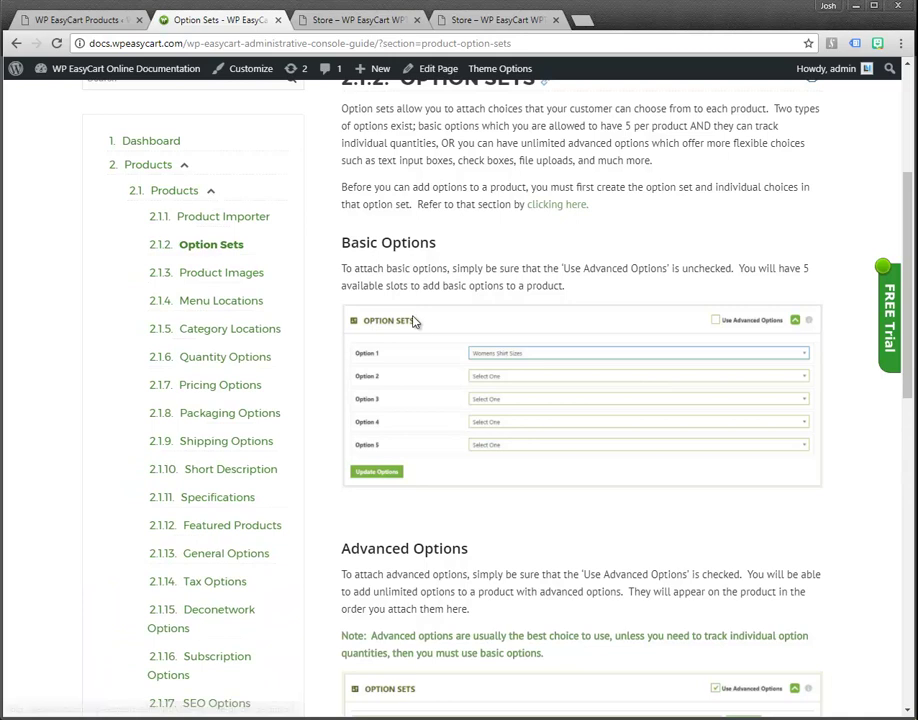
pyautogui.moveTo(380, 79)
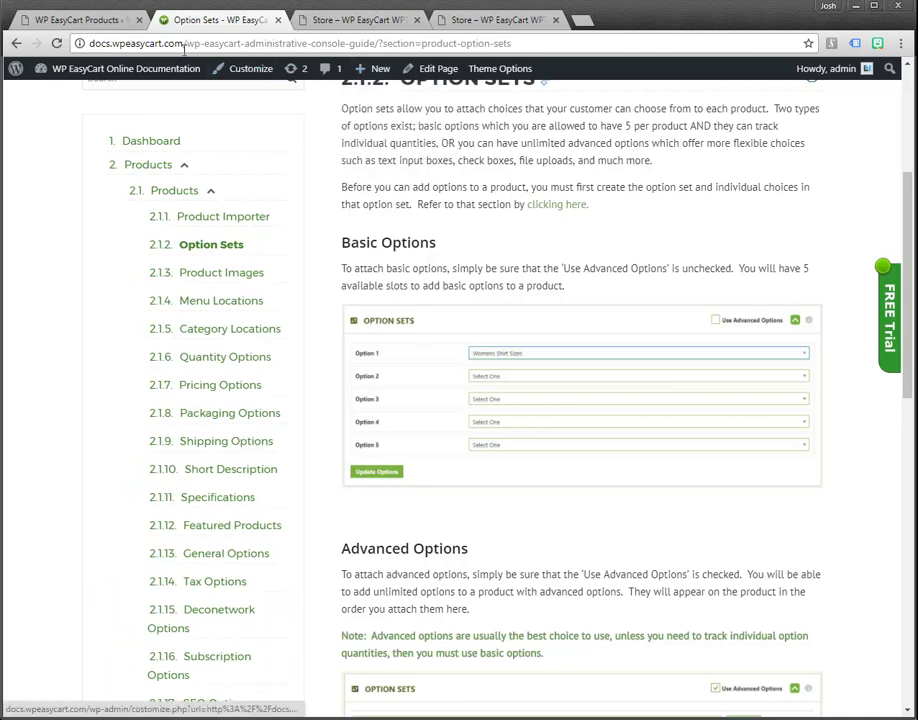
pyautogui.click(100, 19)
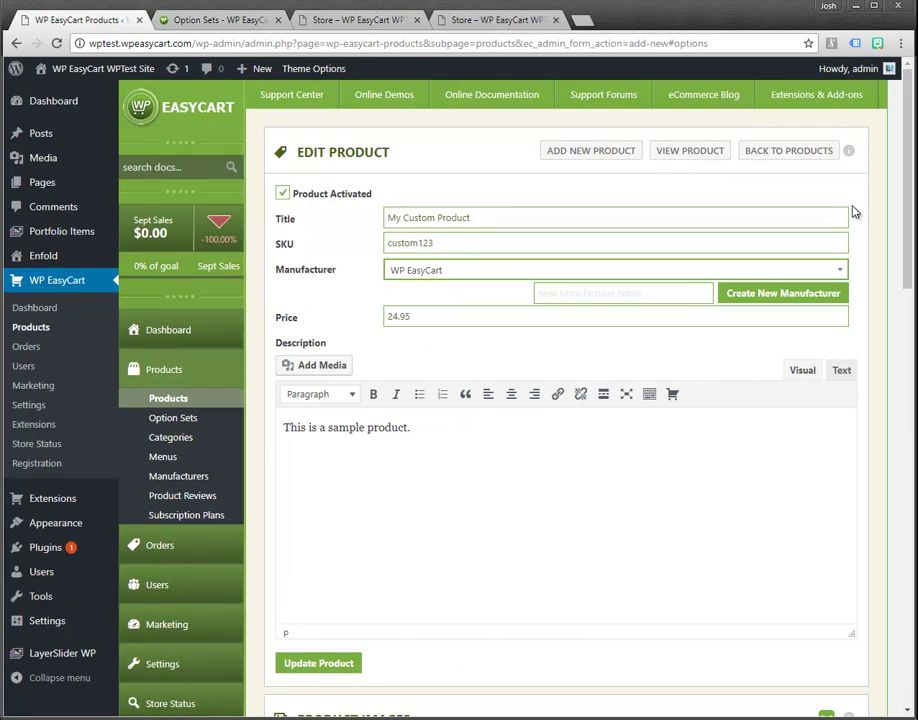
pyautogui.moveTo(912, 167); pyautogui.dragTo(897, 342)
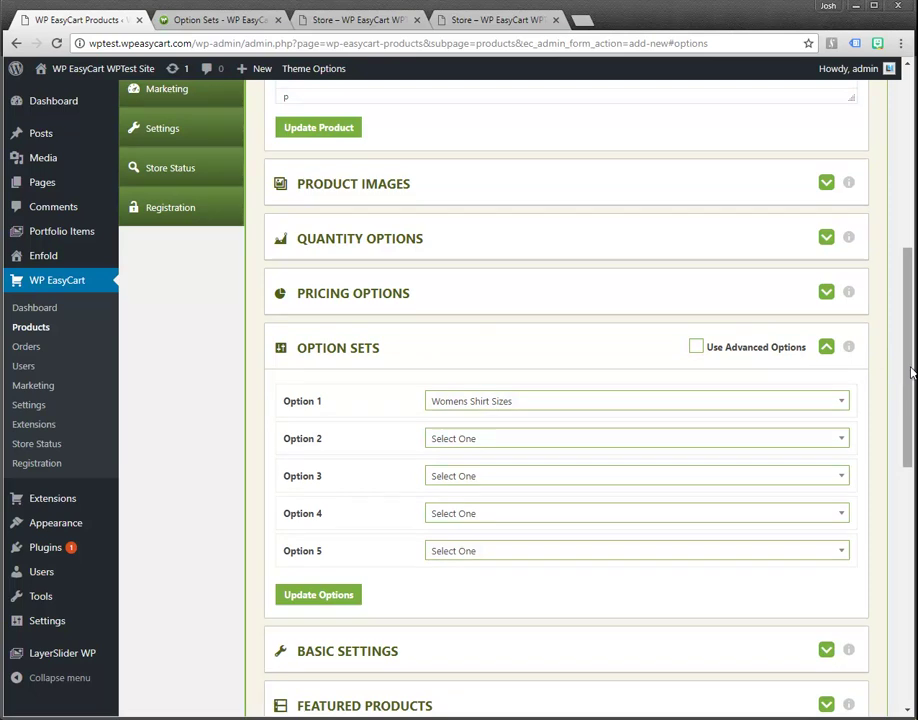
pyautogui.moveTo(910, 369); pyautogui.dragTo(906, 453)
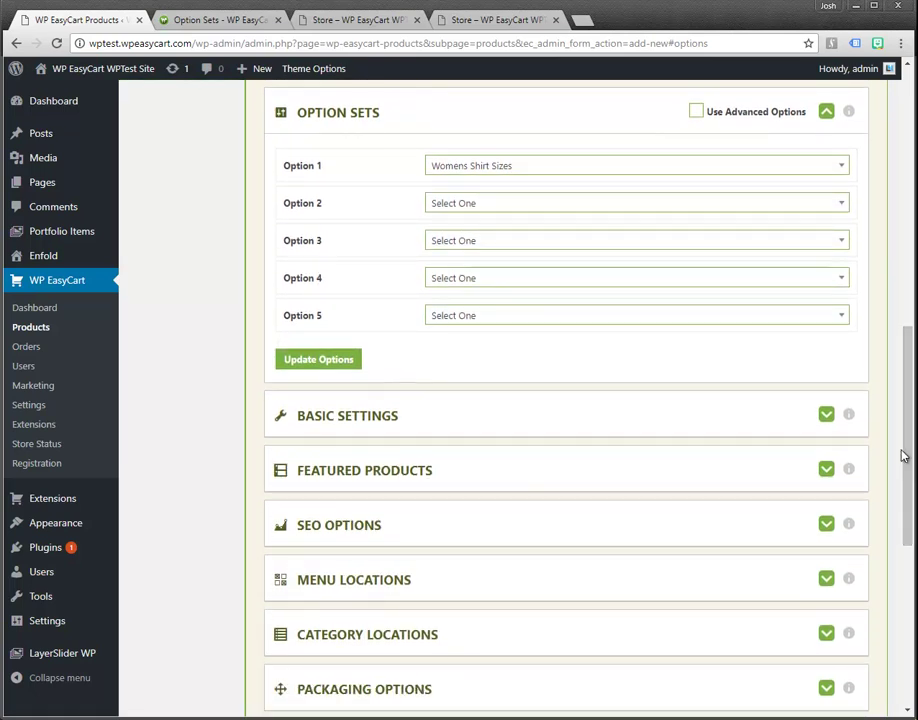
pyautogui.scroll(4, 906, 453)
pyautogui.scroll(4, 906, 453)
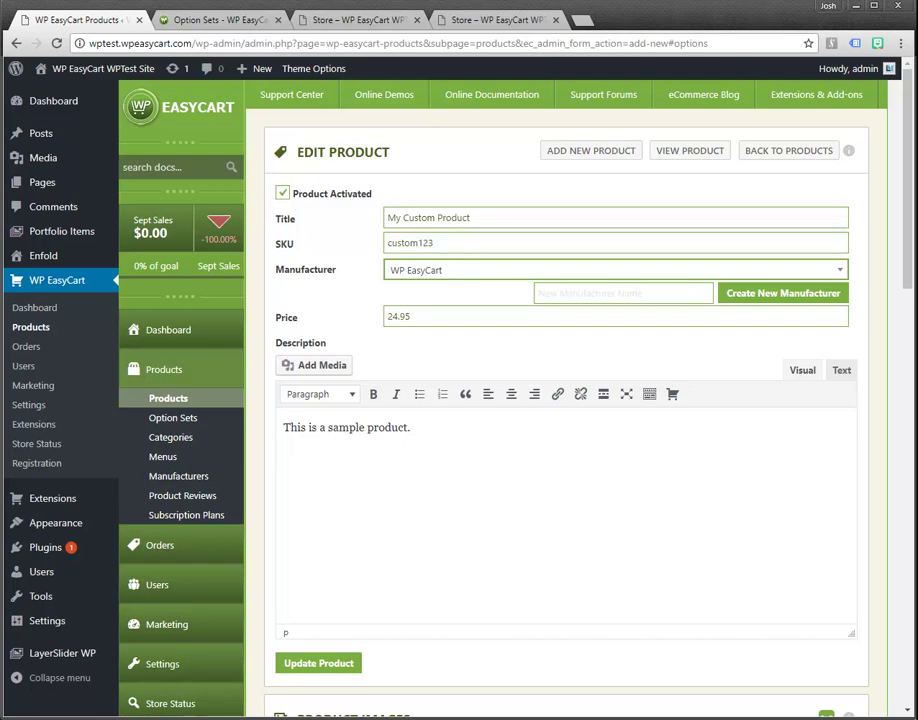